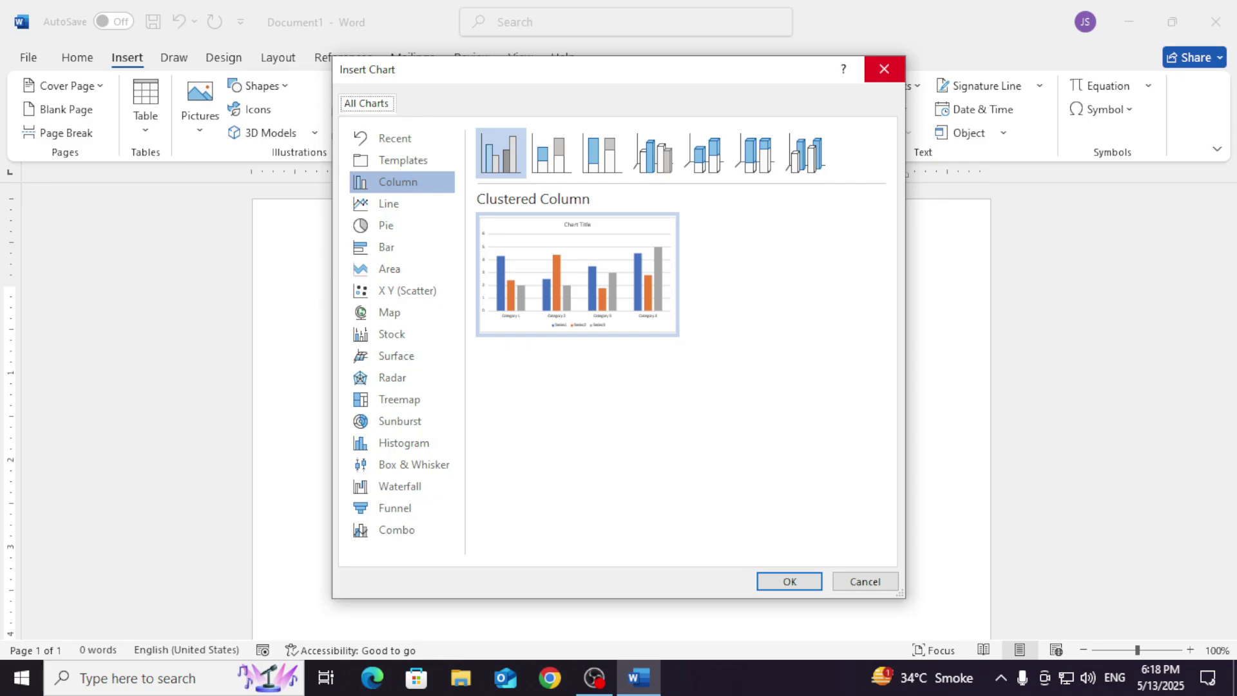
- Reopen the Insert Chart dialog and move it clear of the text cursor in the document
click(884, 69)
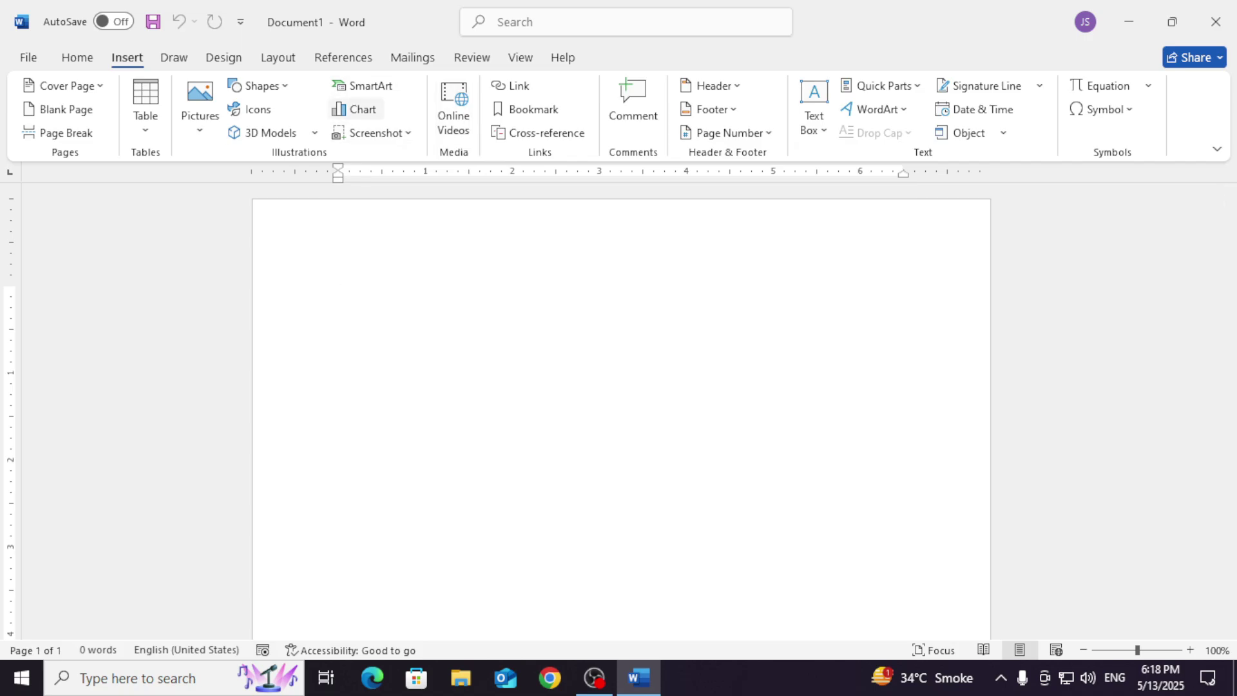
click(354, 109)
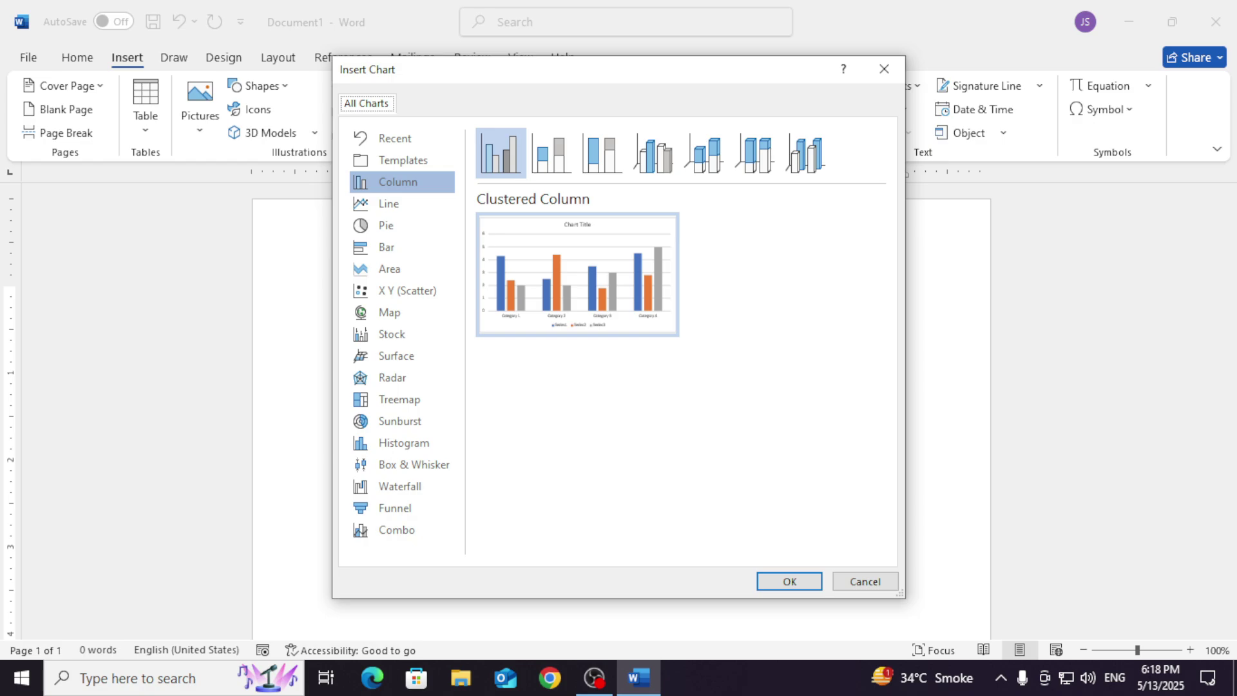
drag(496, 70, 553, 48)
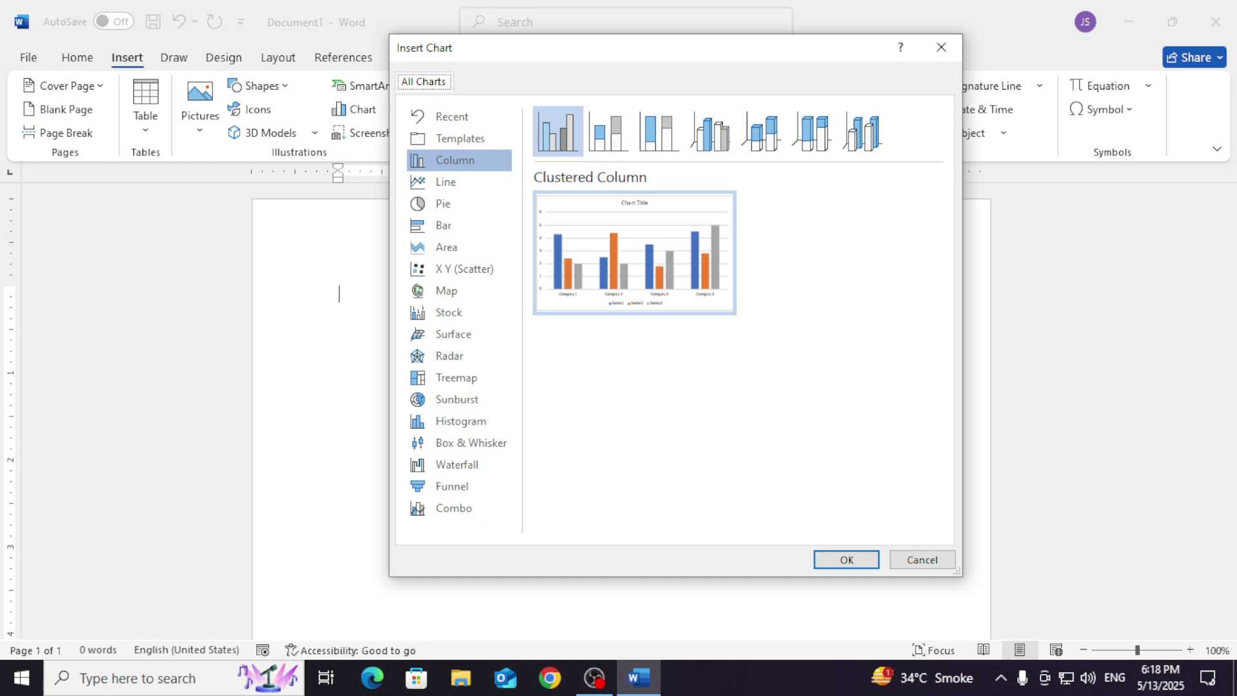
- Preview every chart category in turn, from Line and Pie through Map, Stock and Radar to Funnel and Combo
click(446, 181)
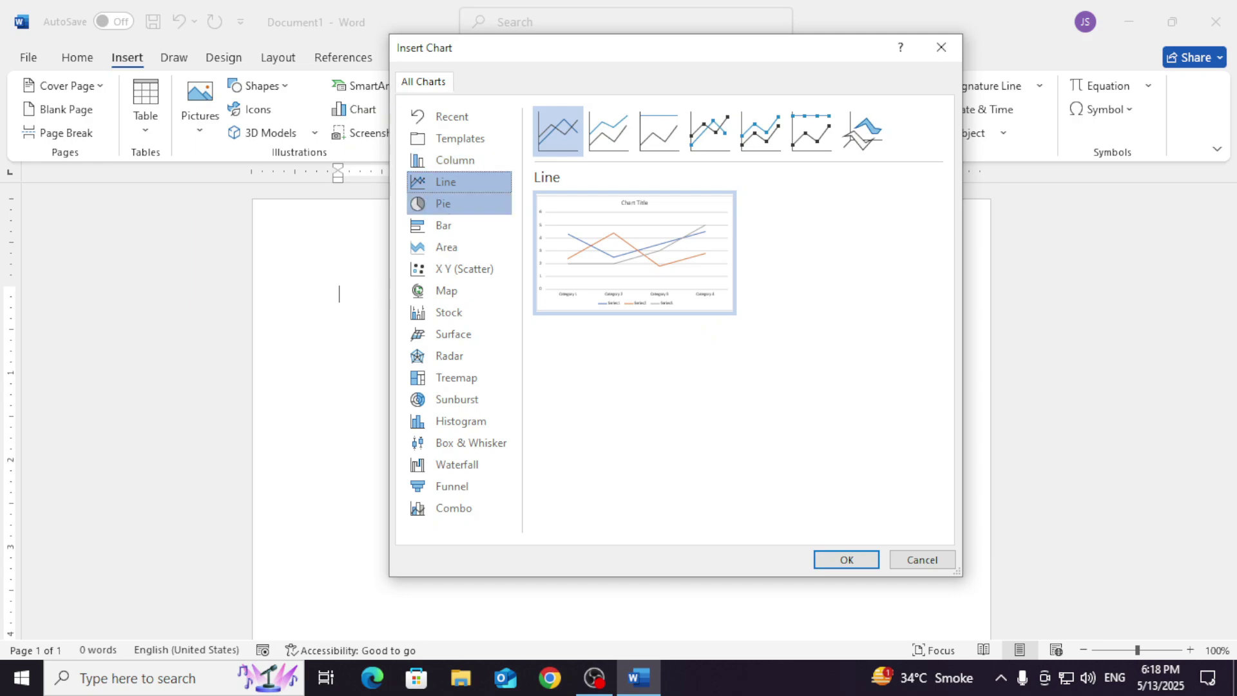
click(458, 203)
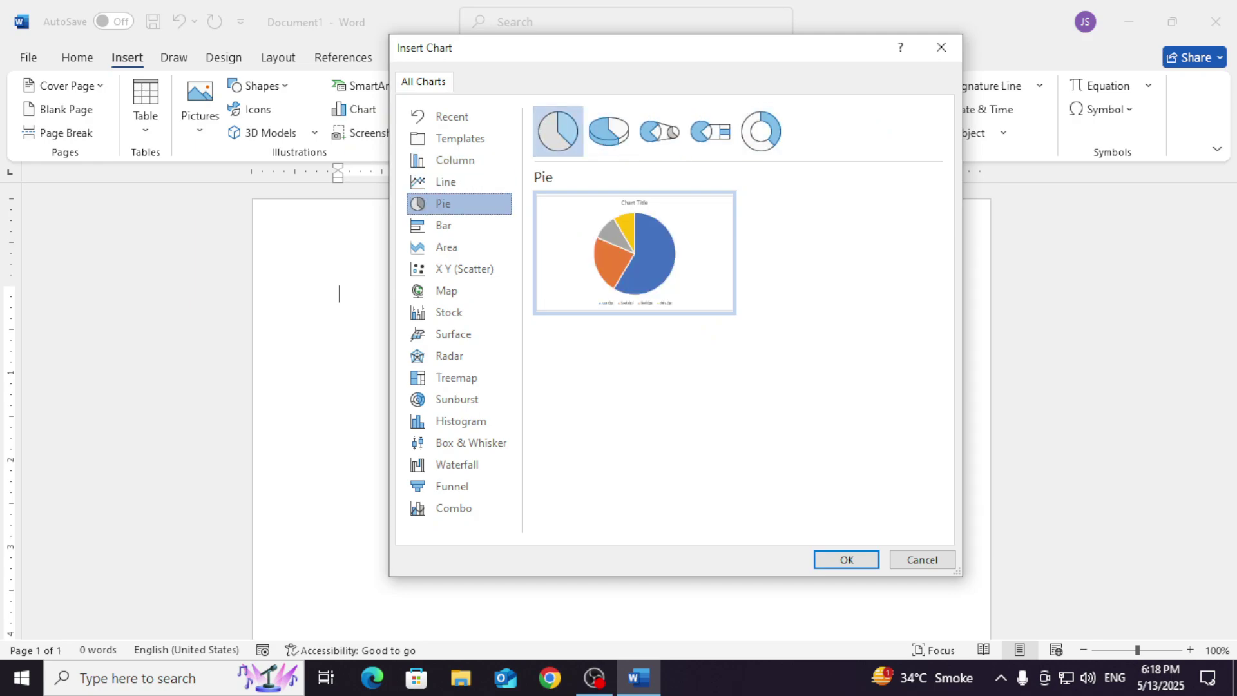
click(458, 224)
click(458, 248)
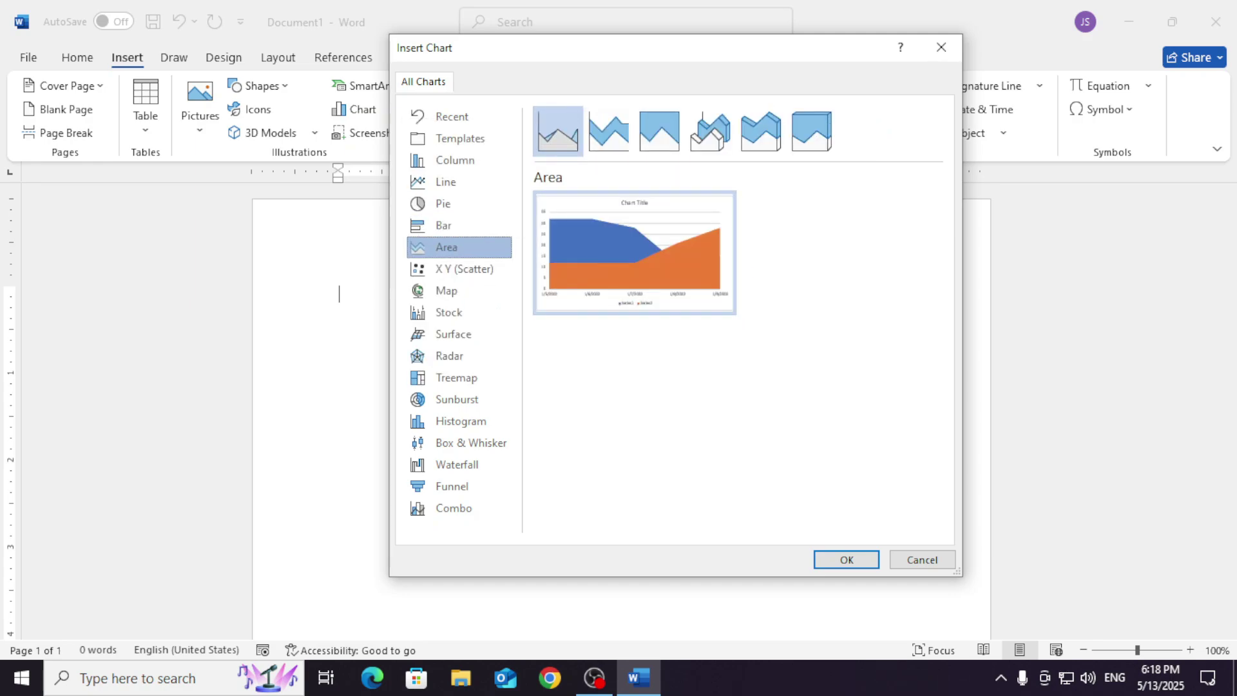
click(459, 269)
click(458, 290)
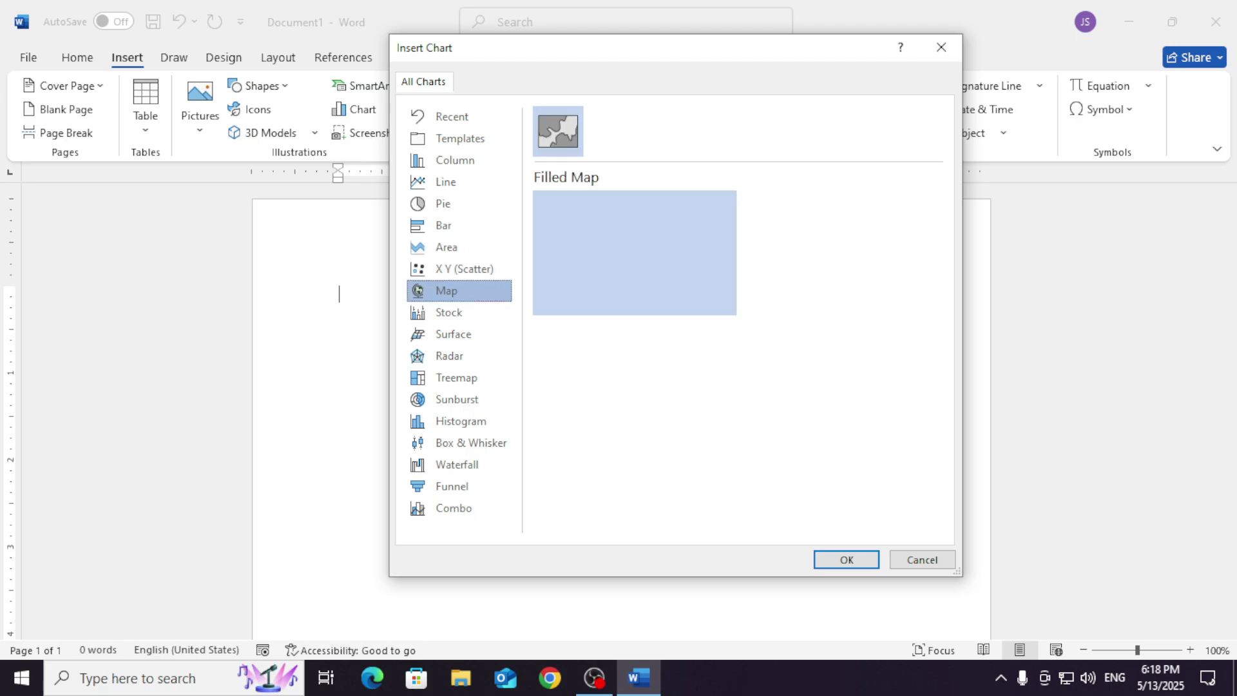
click(459, 312)
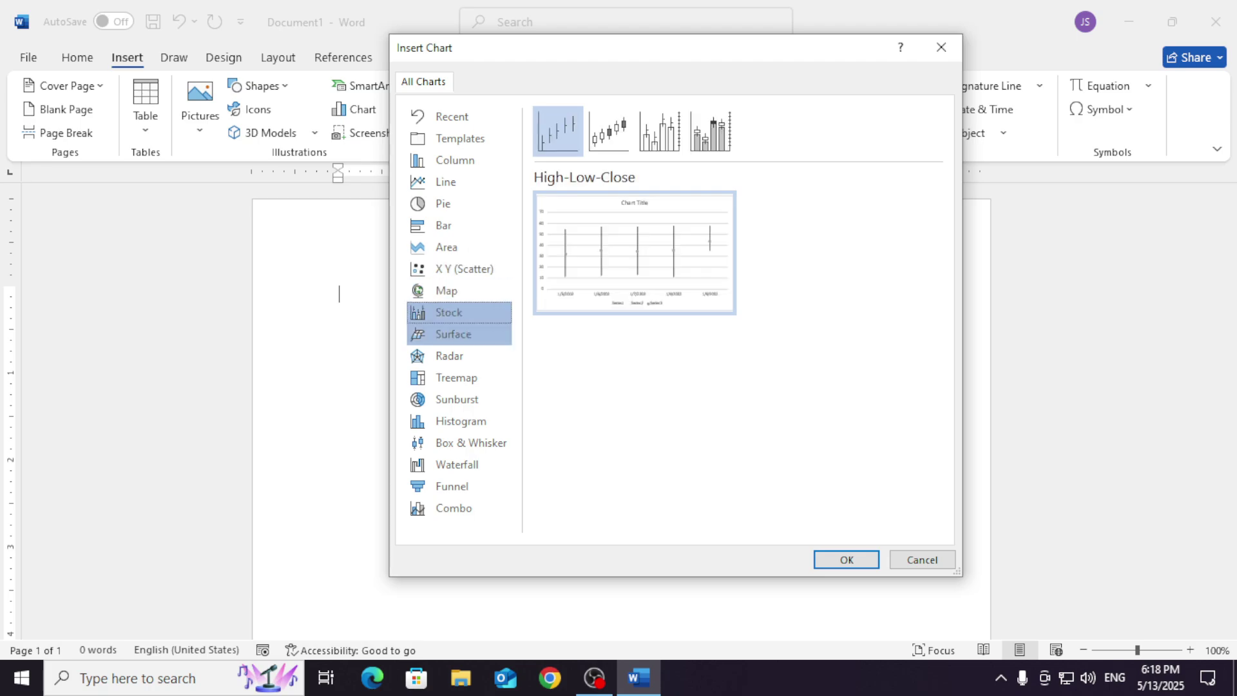
click(459, 333)
click(458, 356)
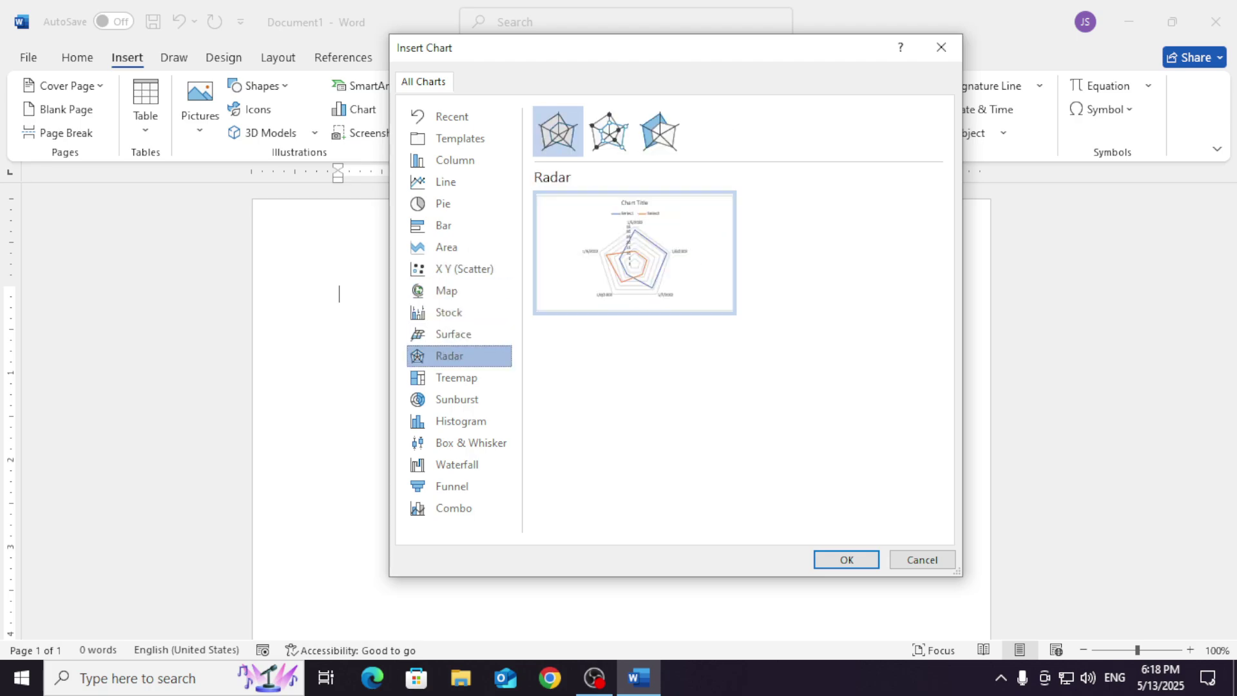
click(459, 378)
click(459, 399)
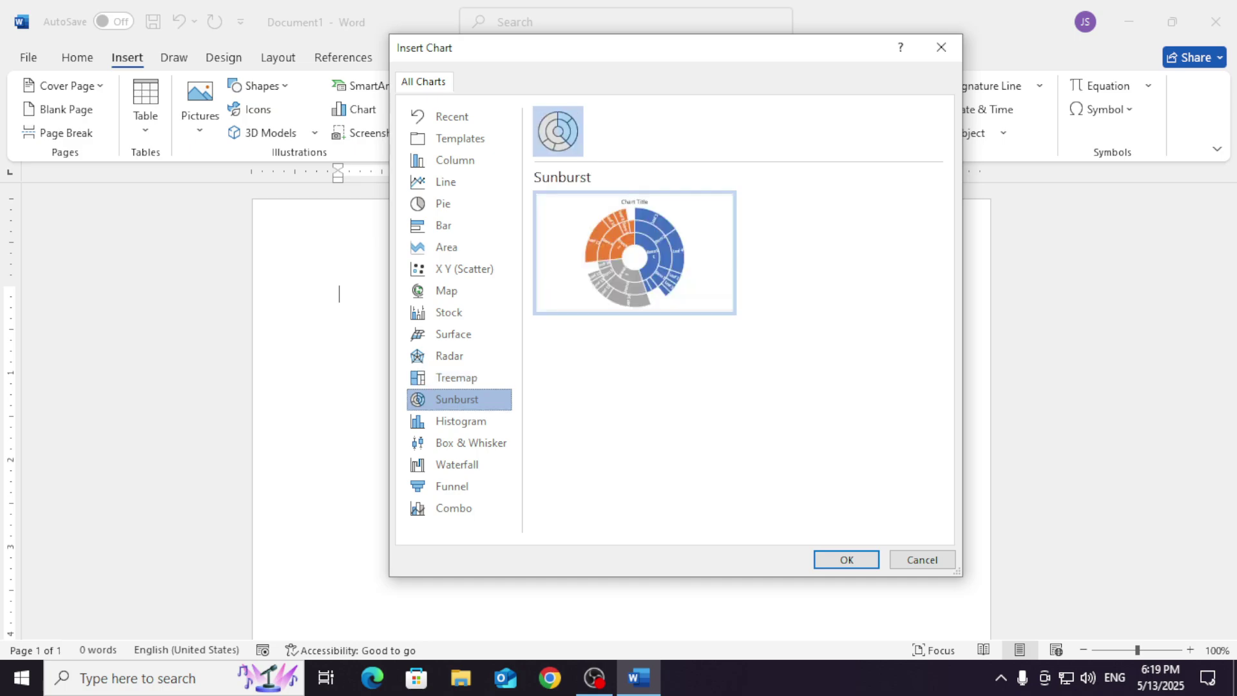
click(459, 421)
click(458, 442)
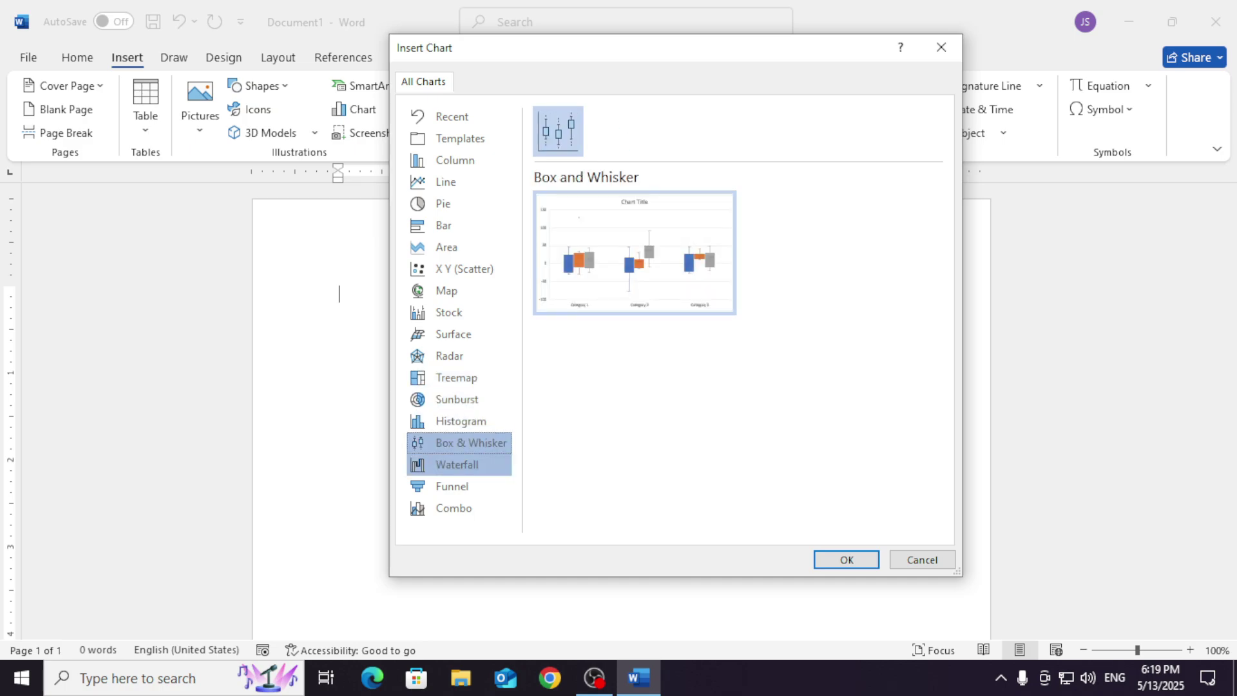
click(459, 464)
click(458, 485)
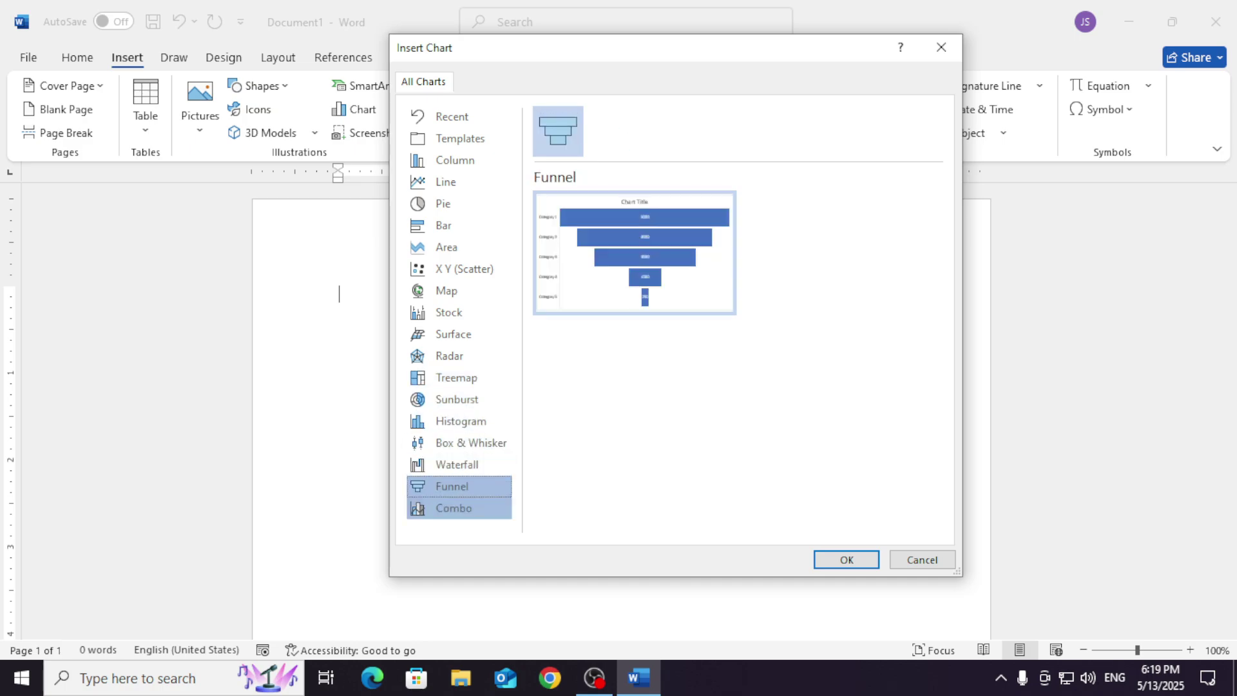
click(458, 508)
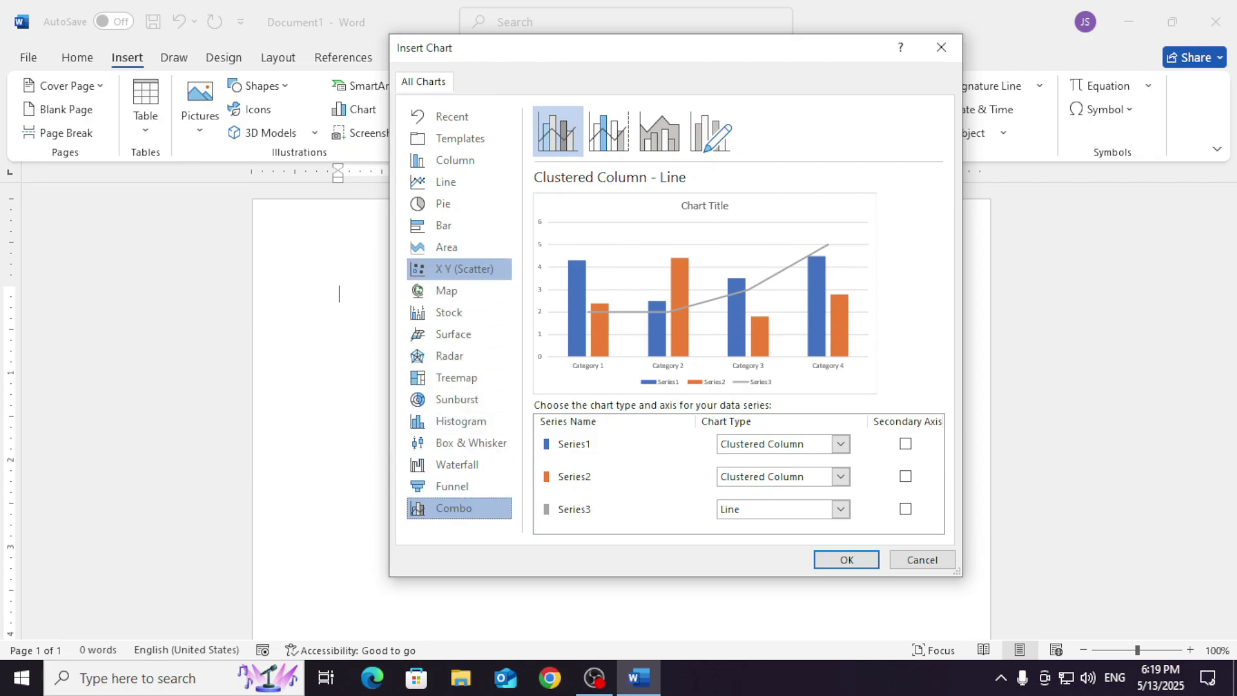
- Compare the previews of the Stock, Pie, Column and Line chart categories
click(449, 311)
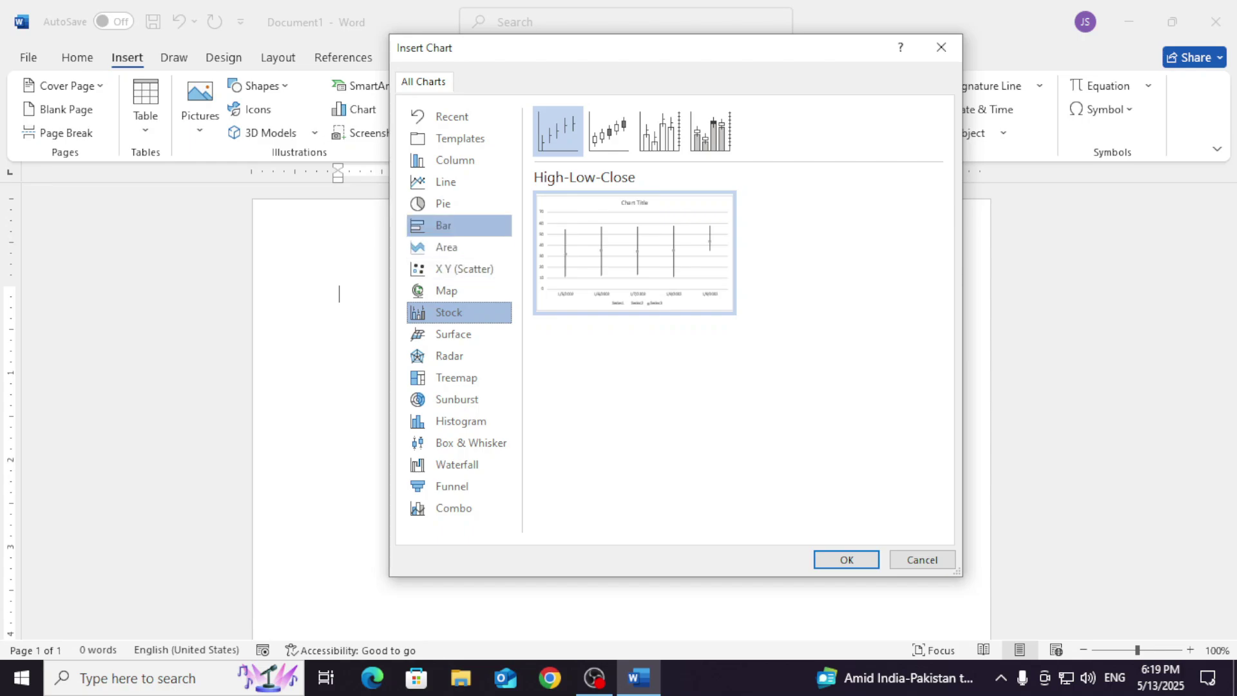
click(443, 202)
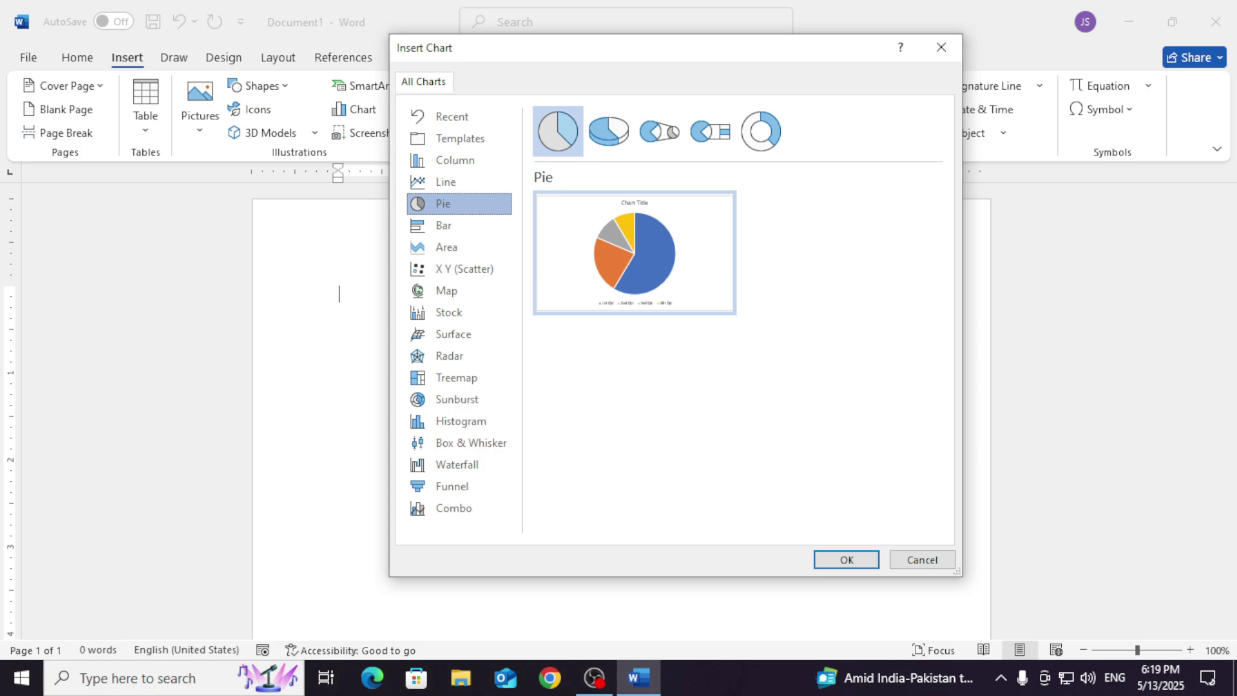
mouse_move(634, 253)
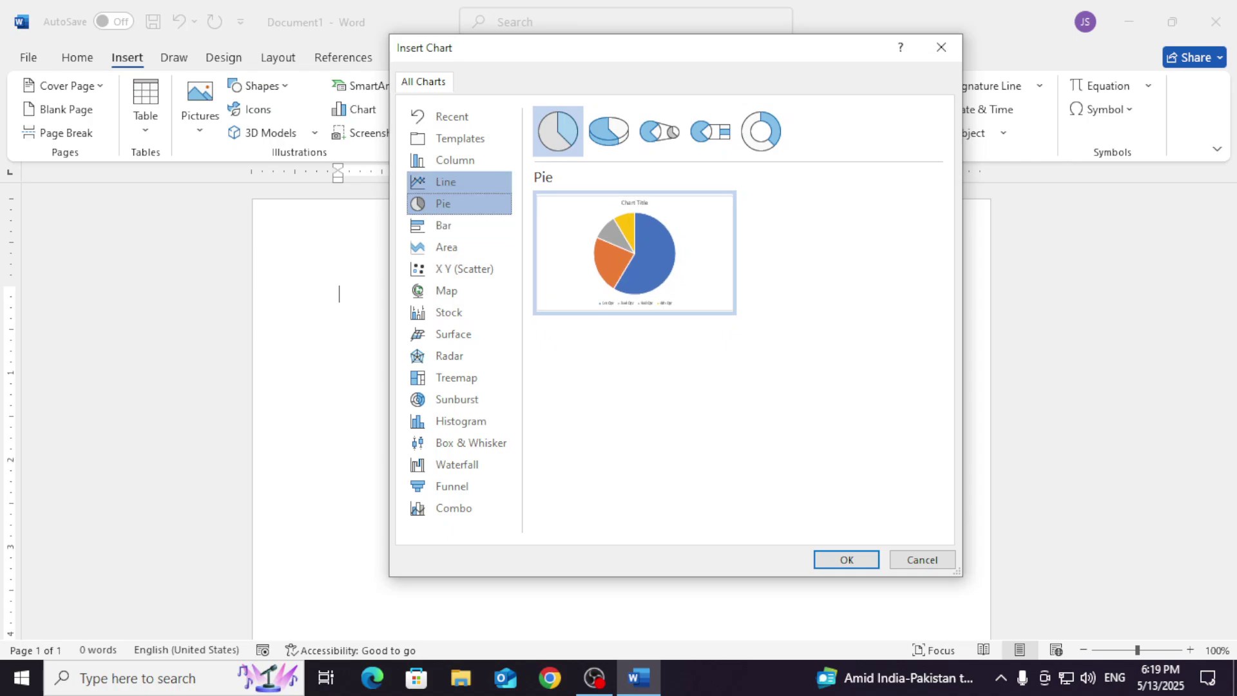
click(455, 159)
click(451, 181)
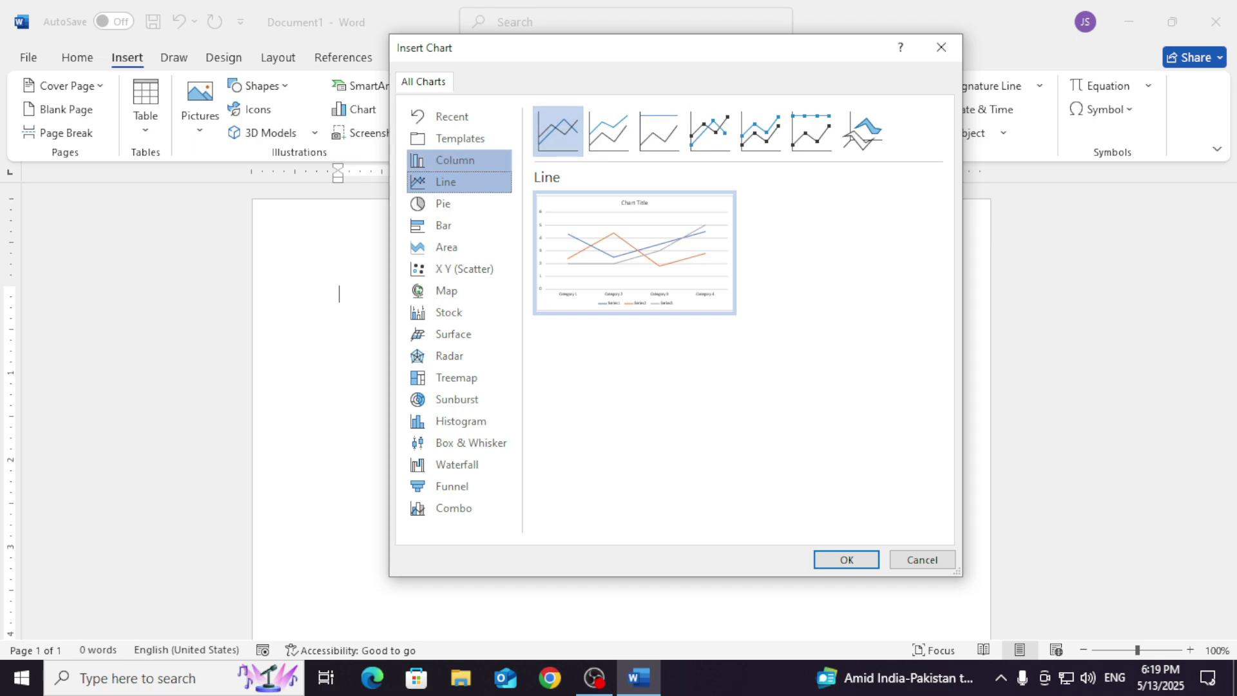
- Review the column chart variants, including stacked and 3-D, and insert a Clustered Column chart
click(455, 160)
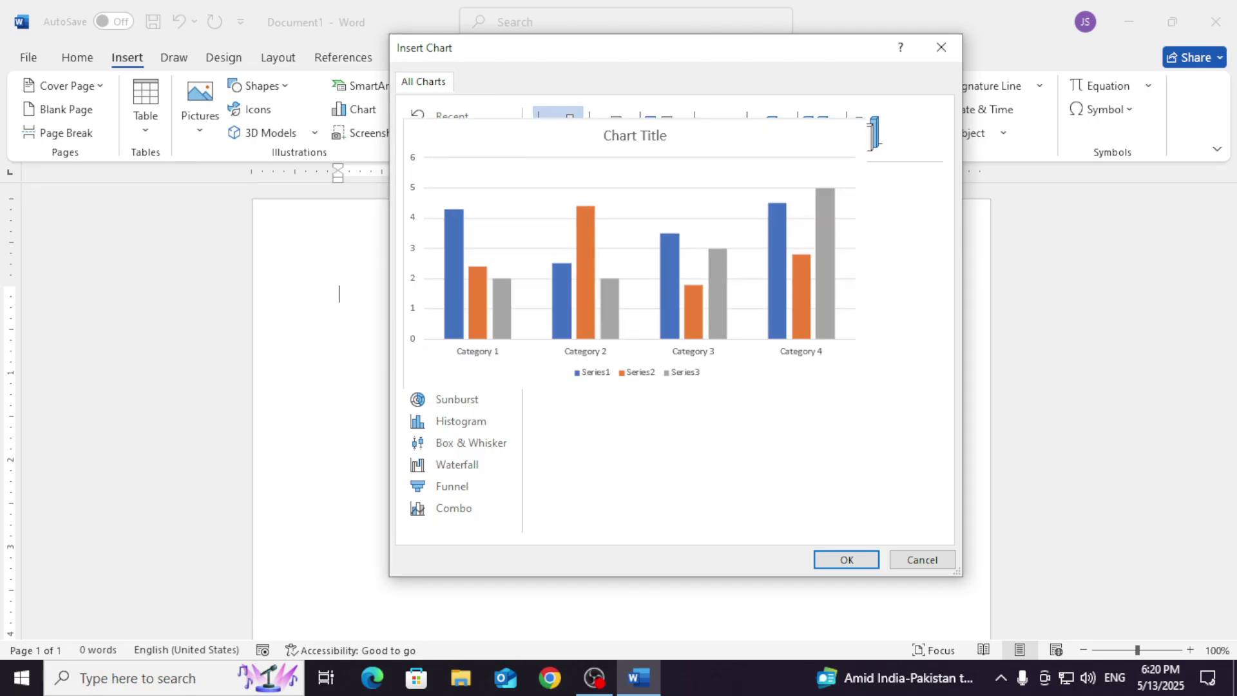
click(609, 130)
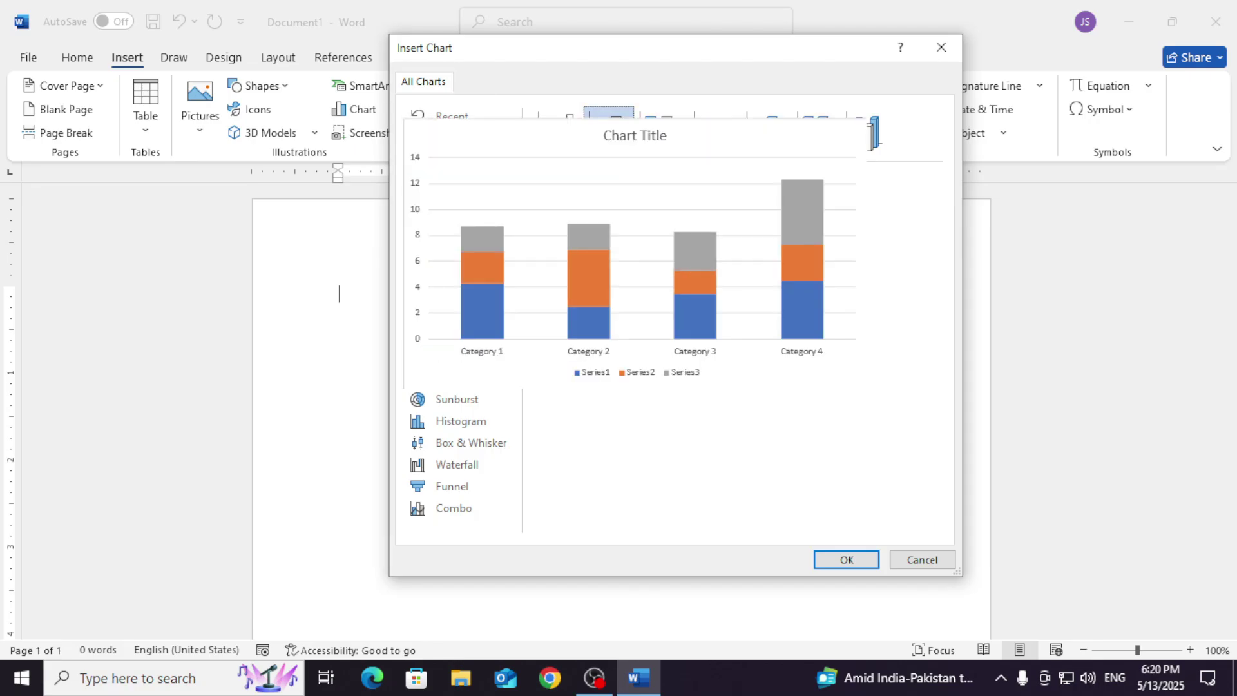
key(Right)
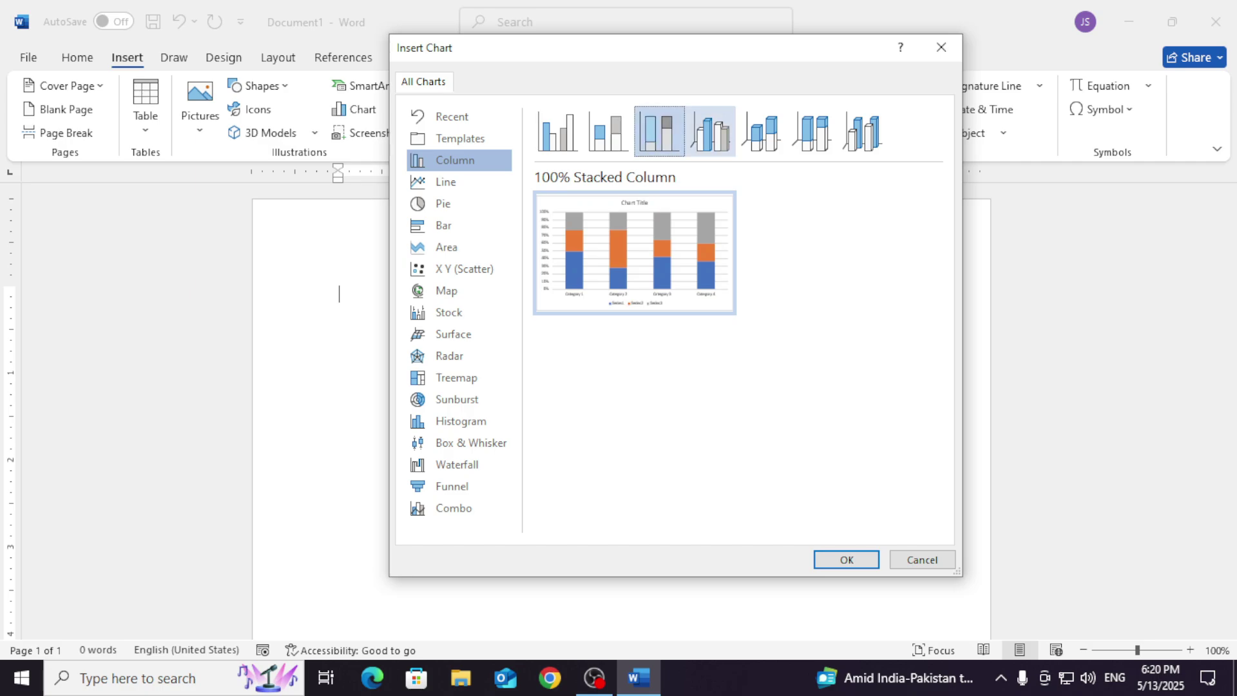
click(761, 131)
click(862, 130)
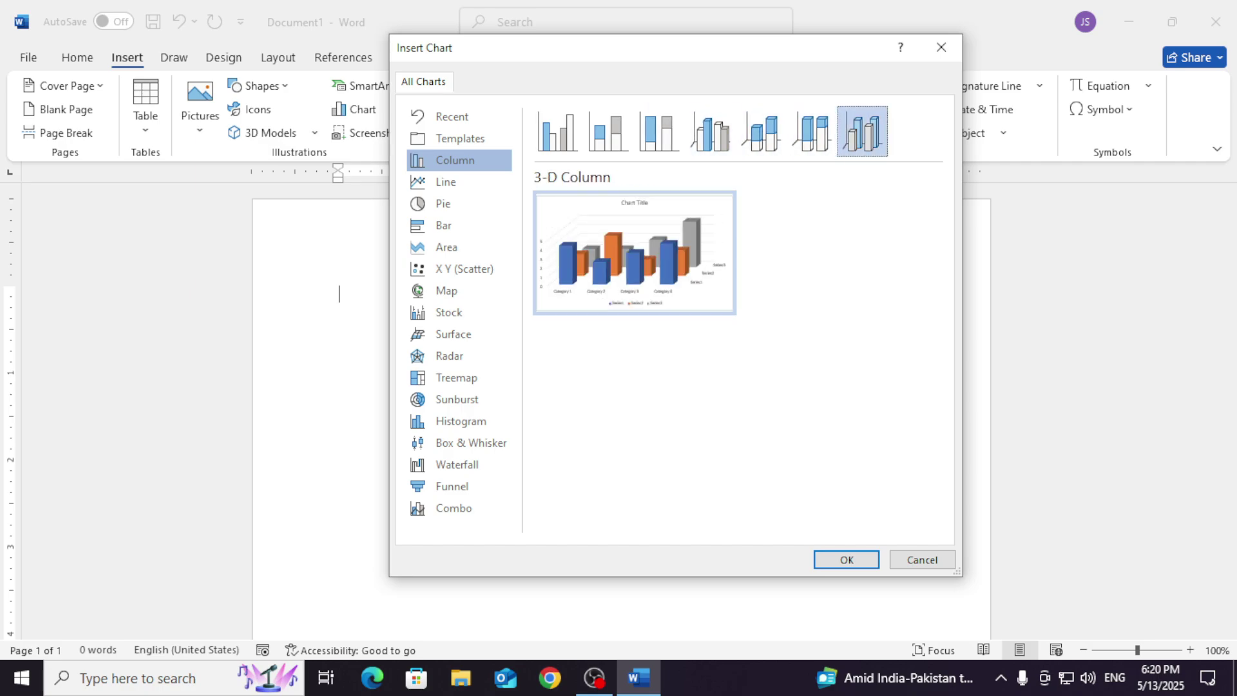
click(558, 131)
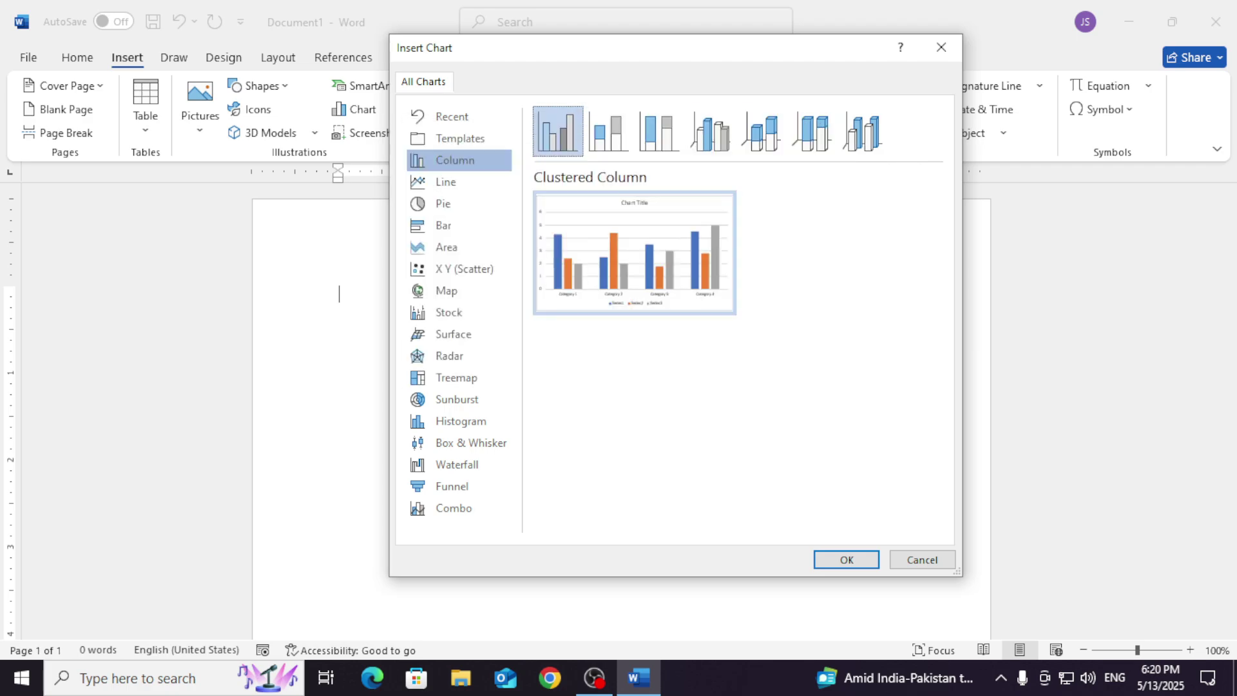
key(Escape)
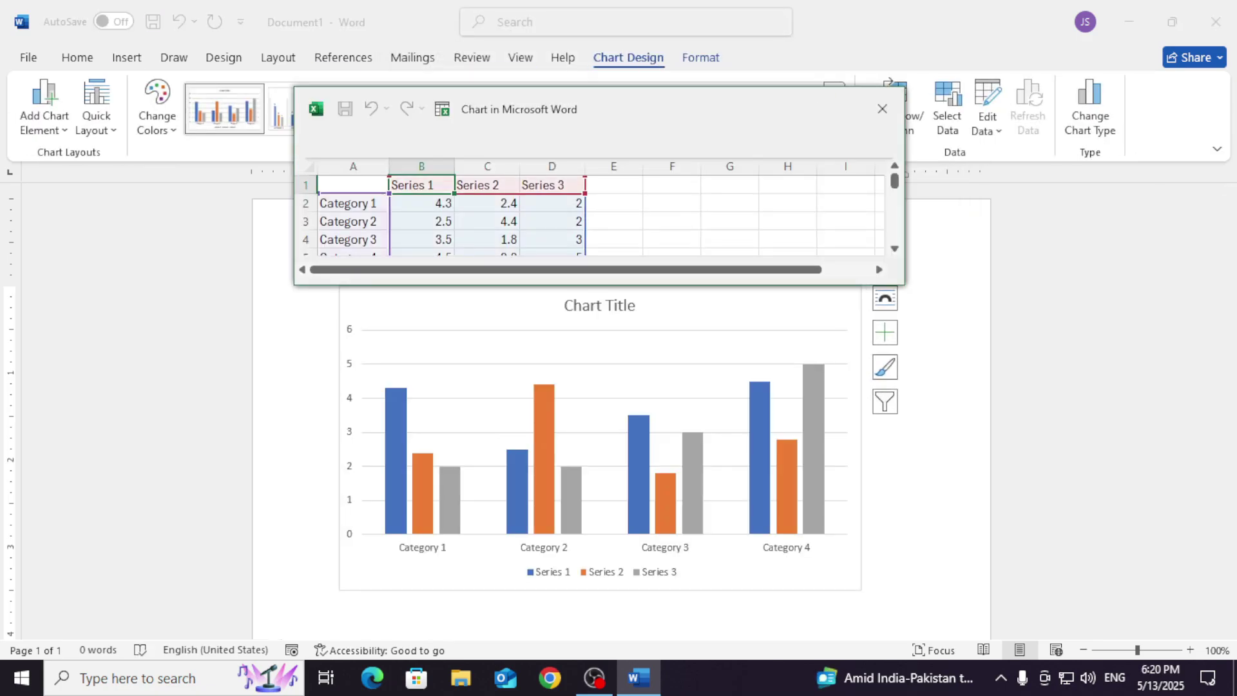
- Enlarge the chart's data sheet and rename the four categories PEPSI, COKE, LIMCA and MAZA
drag(725, 105, 802, 204)
drag(985, 385, 1133, 530)
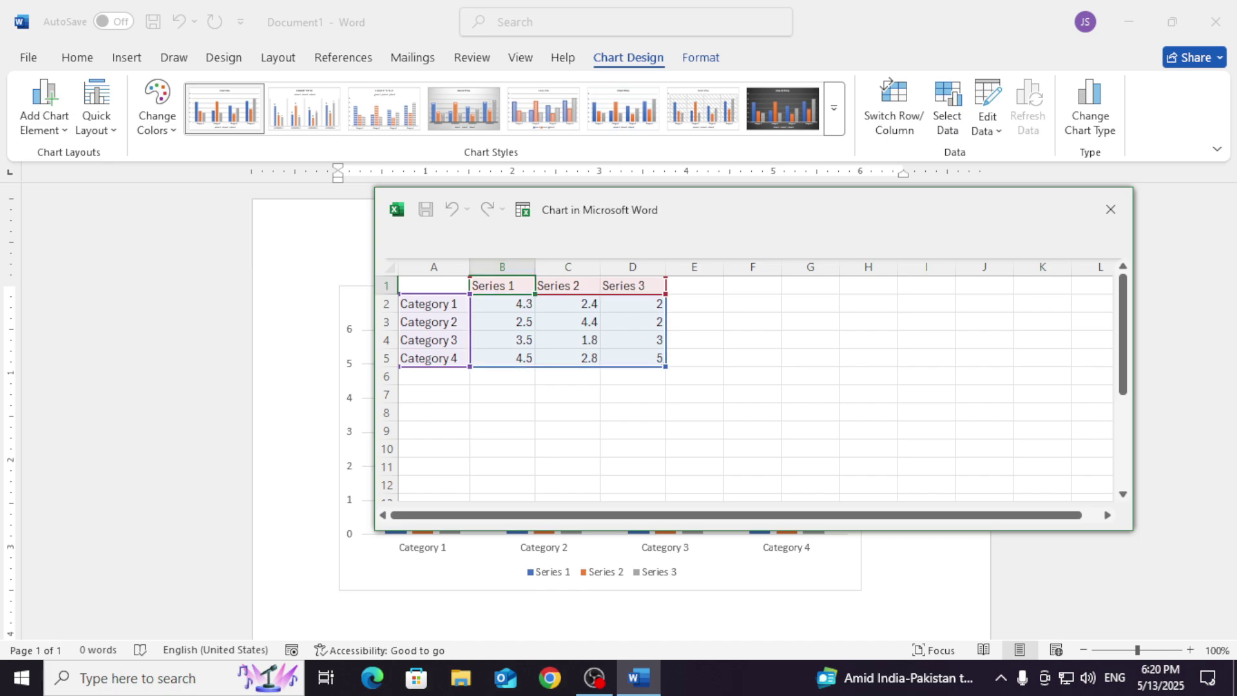
click(433, 304)
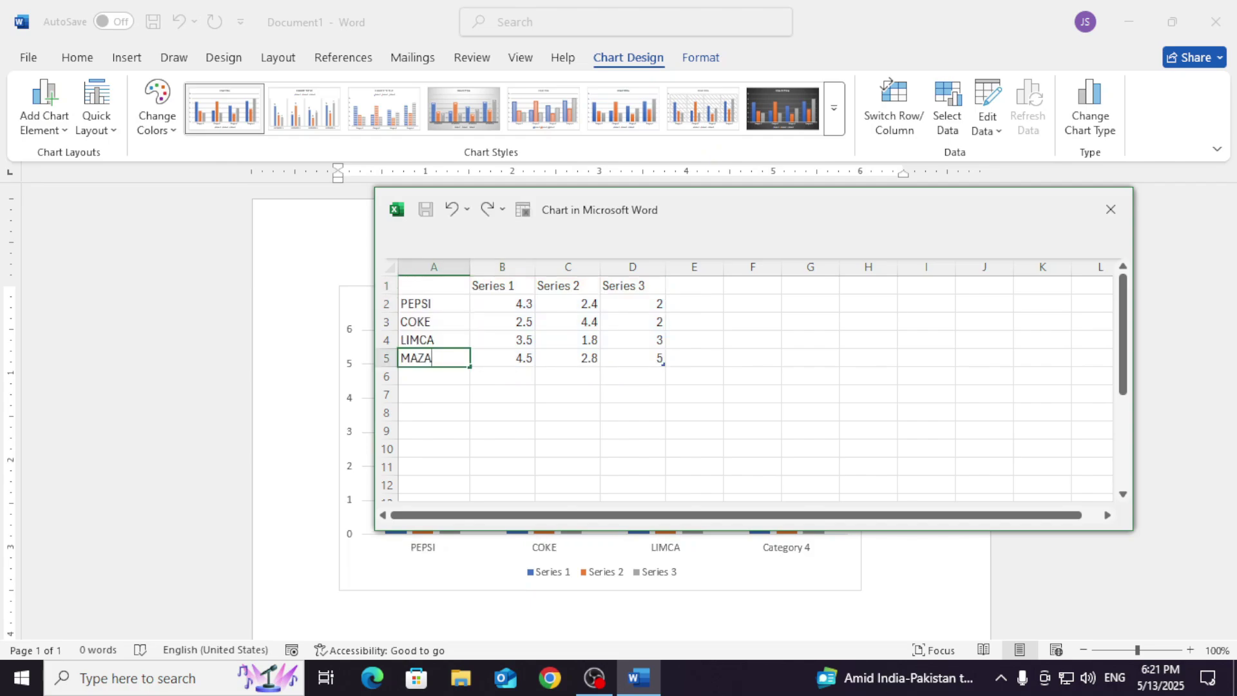
drag(633, 207, 650, 67)
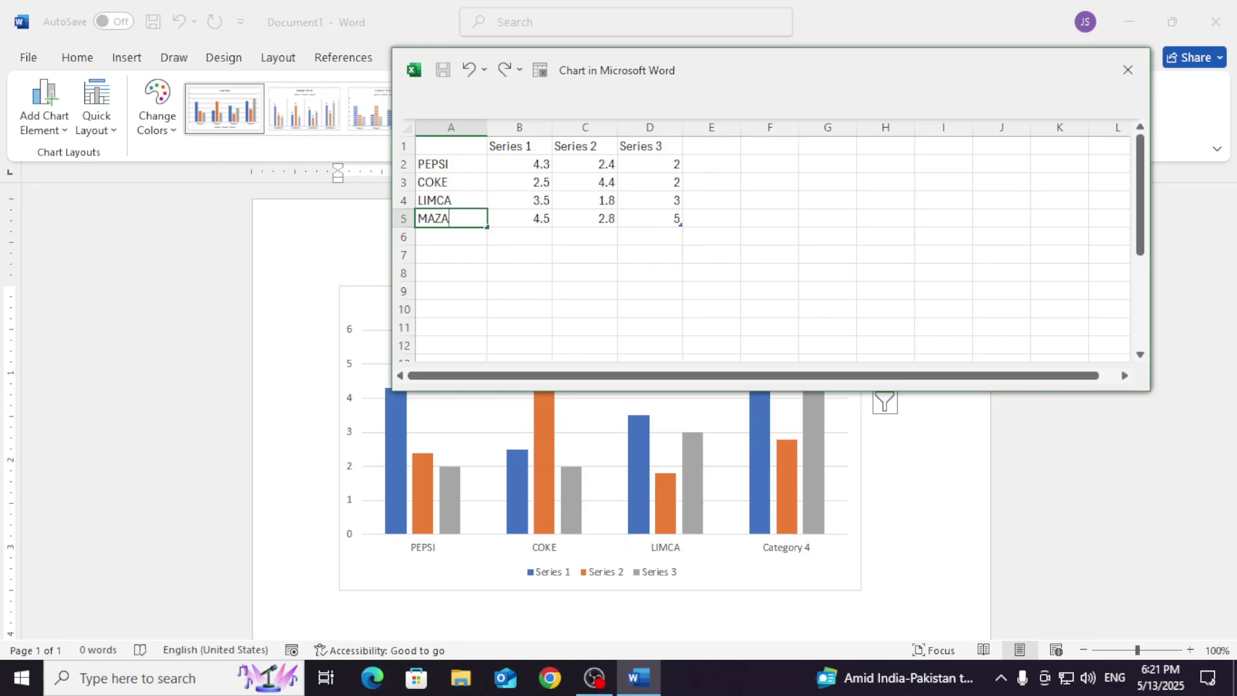
key(Return)
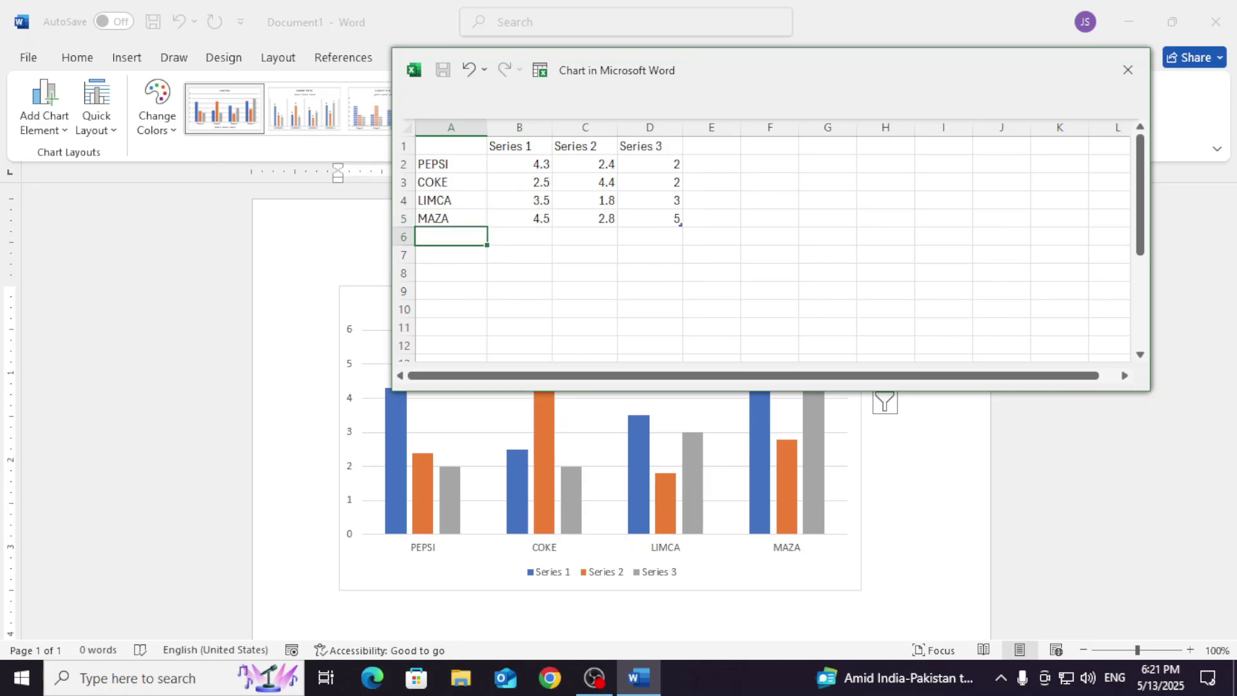
- Rename the three data series headers in the chart's data sheet to 2001, 2002 and 2003
drag(670, 66, 689, 182)
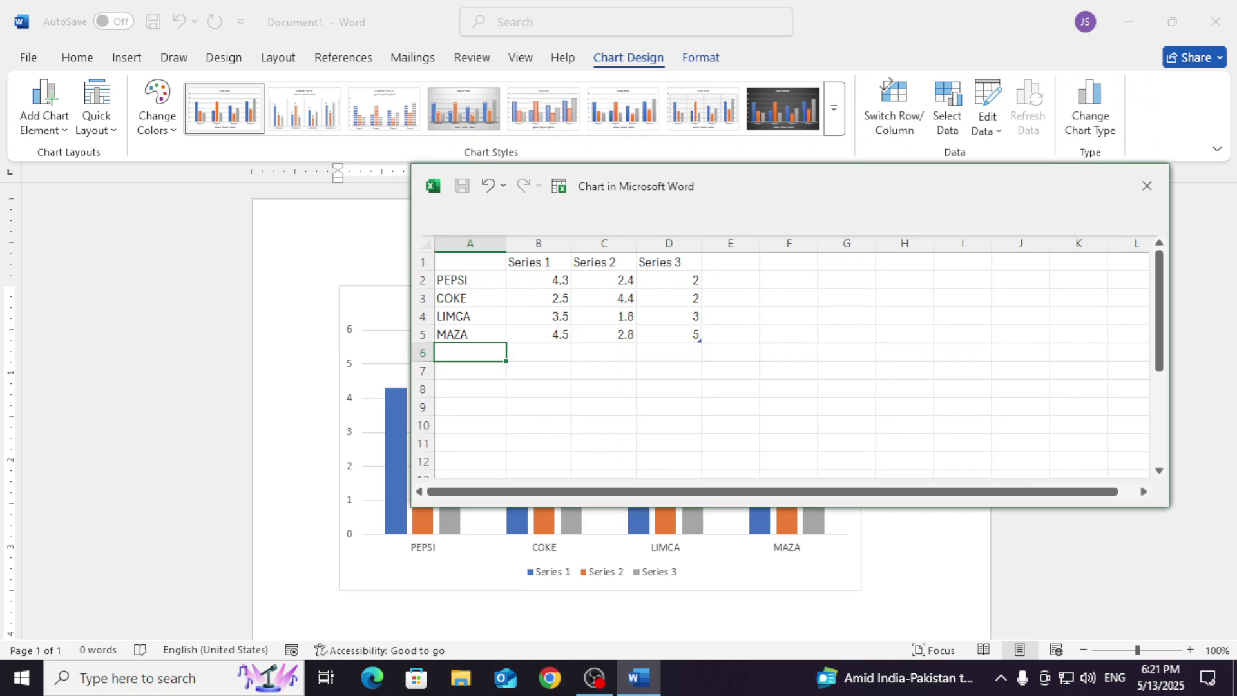
click(538, 262)
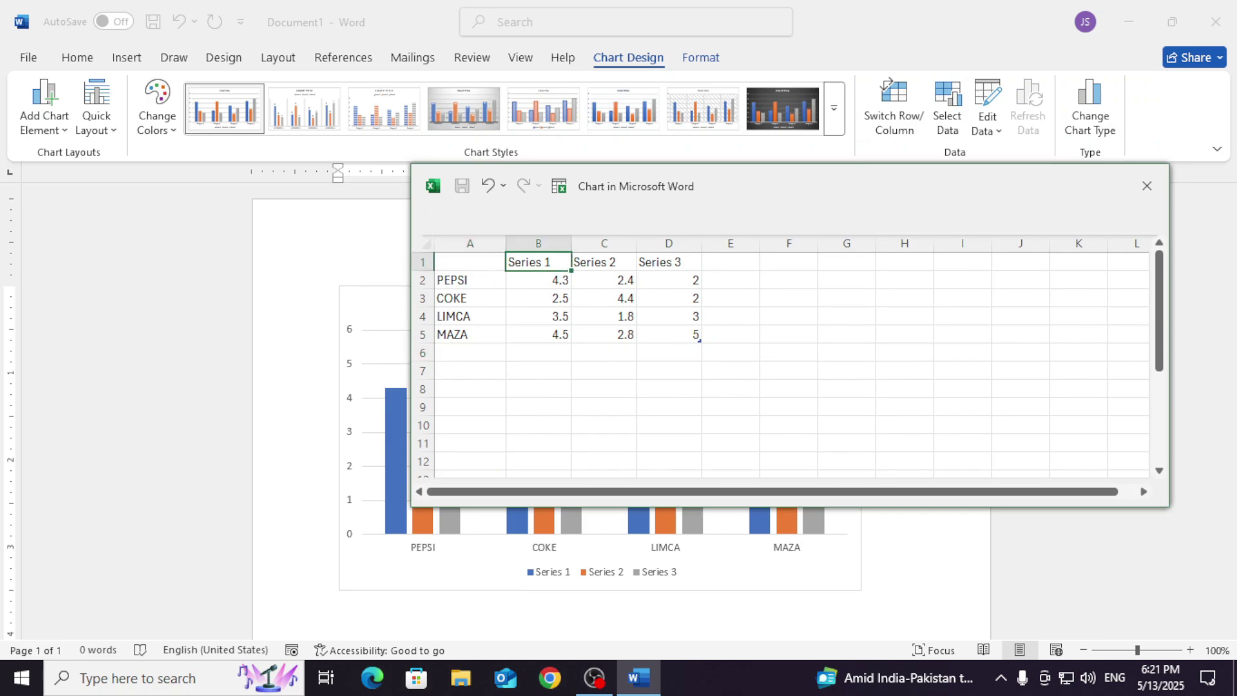
text(2001)
key(Tab)
text(2002)
key(Tab)
text(2003)
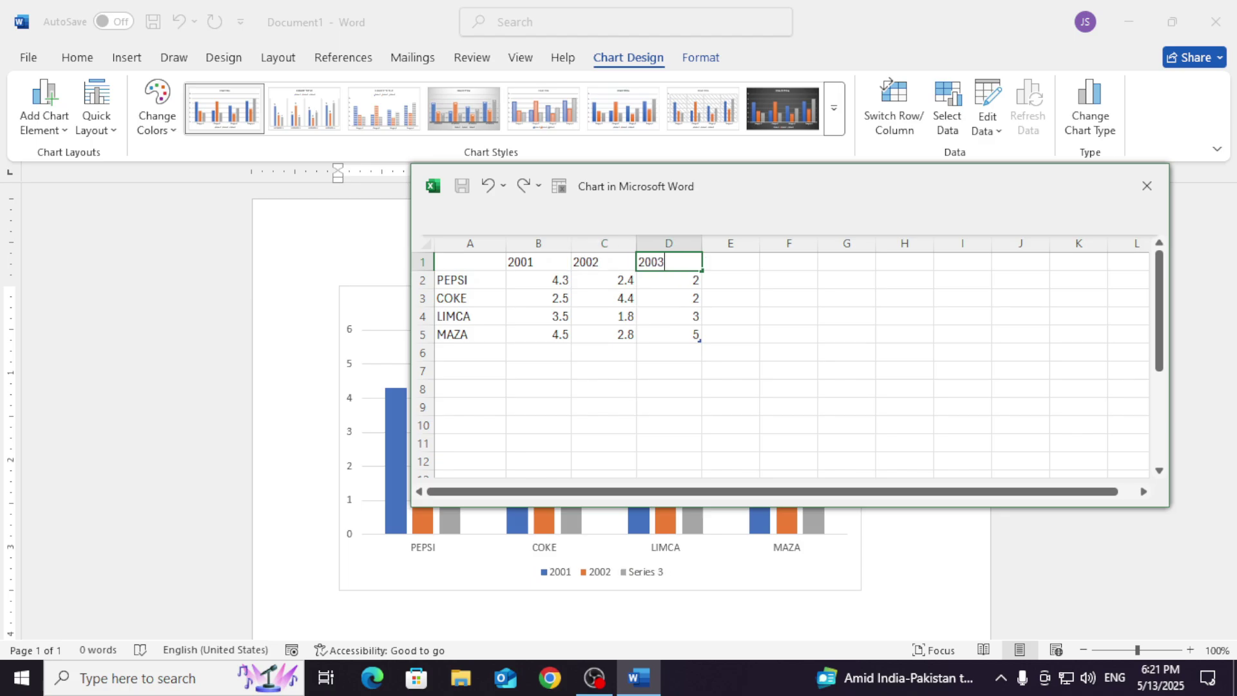
key(Return)
- Enter the 2001 values as 222 for PEPSI, 333 for COKE, 402 for LIMCA and 365 for MAZA
mouse_move(832, 185)
mouse_down()
mouse_move(589, 149)
mouse_move(663, 56)
mouse_move(747, 100)
mouse_move(859, 338)
mouse_move(830, 165)
mouse_up()
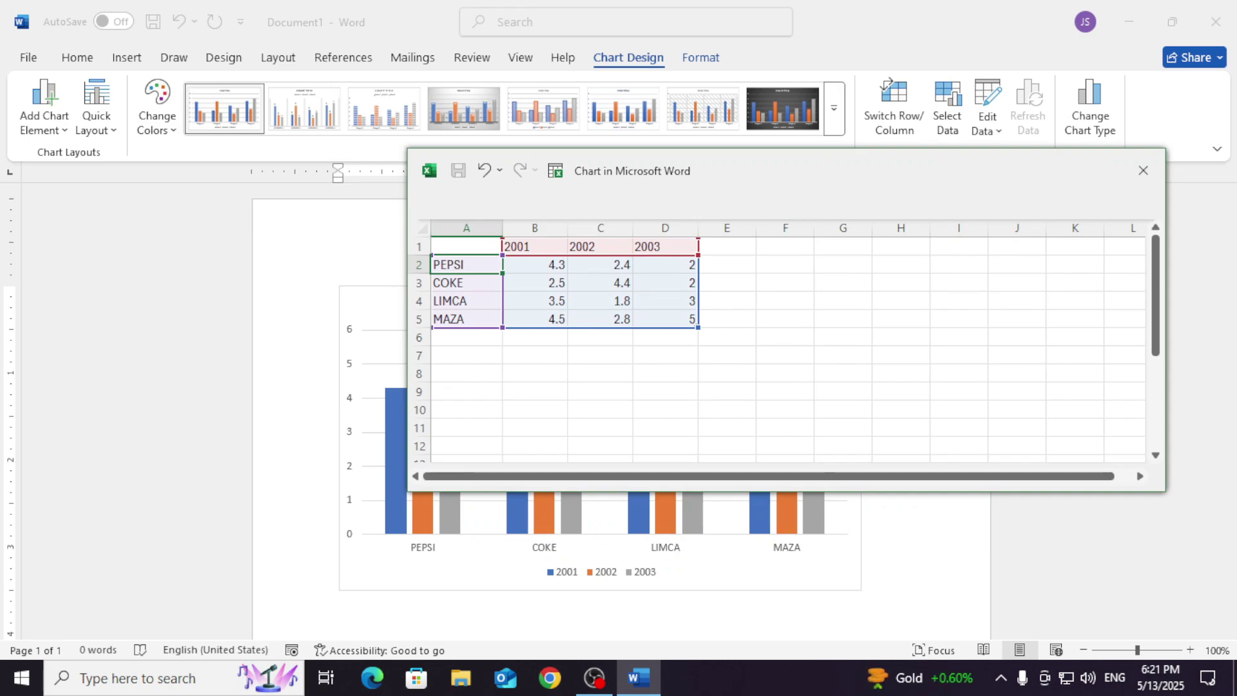
drag(650, 172, 839, 138)
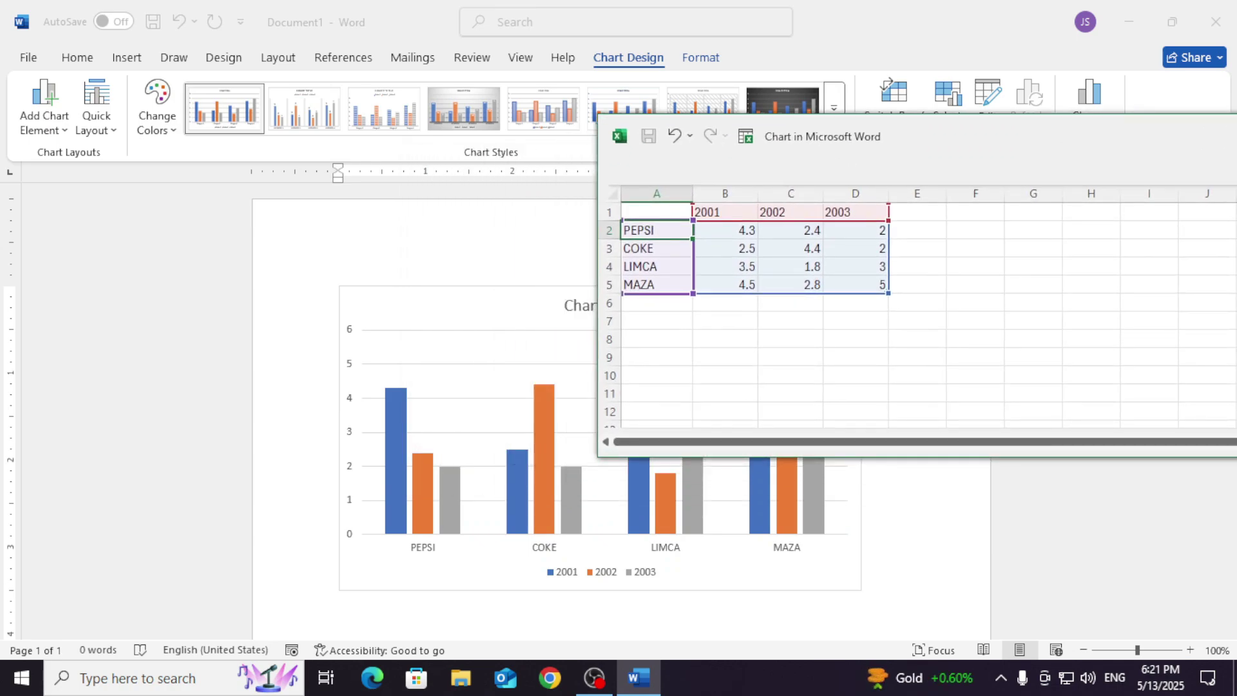
drag(921, 134, 624, 137)
click(428, 234)
text(2)
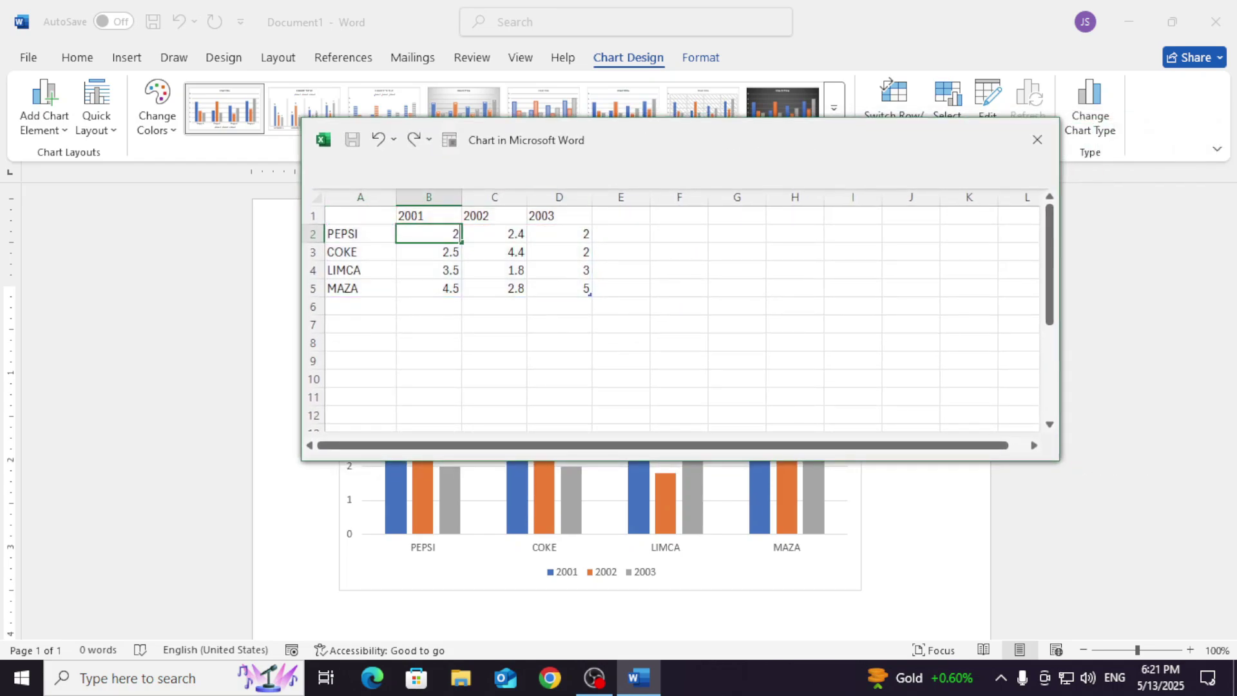
text(22)
key(Return)
text(333)
key(Return)
text(402)
key(Return)
text(365)
key(Return)
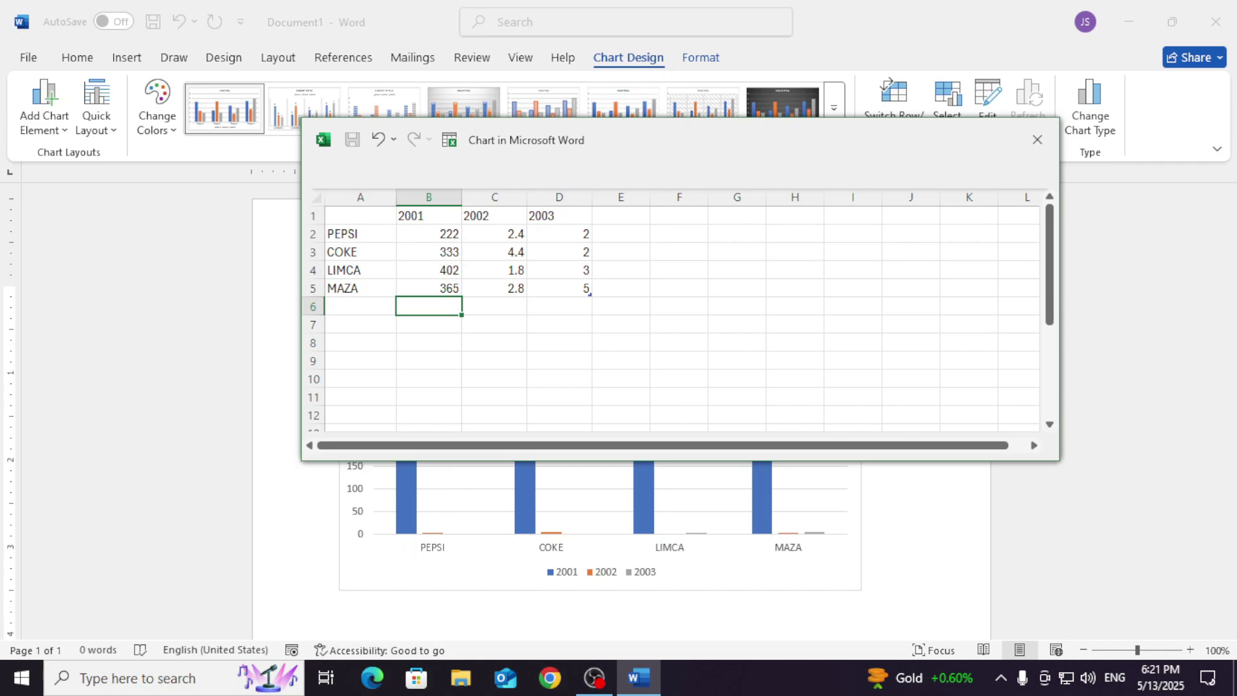
- Enter the 2002 values as 253 for PEPSI, 365 for COKE, 452 for LIMCA and 125 for MAZA
click(494, 233)
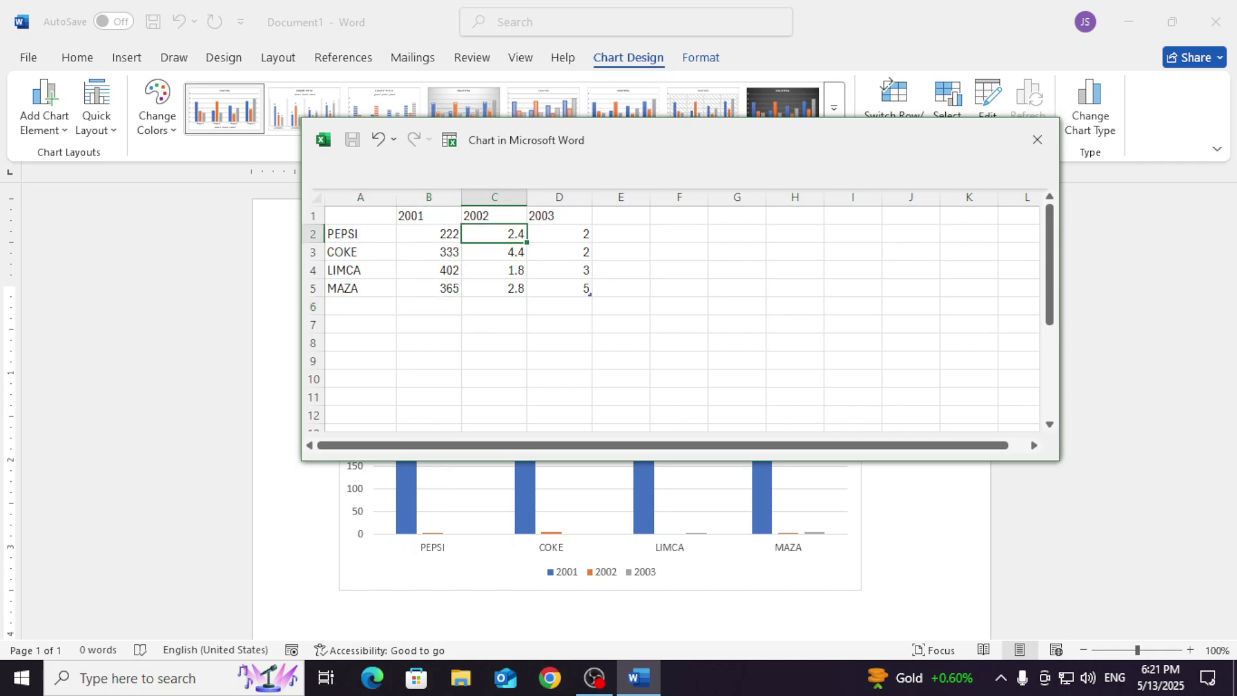
text(253)
key(Return)
text(365)
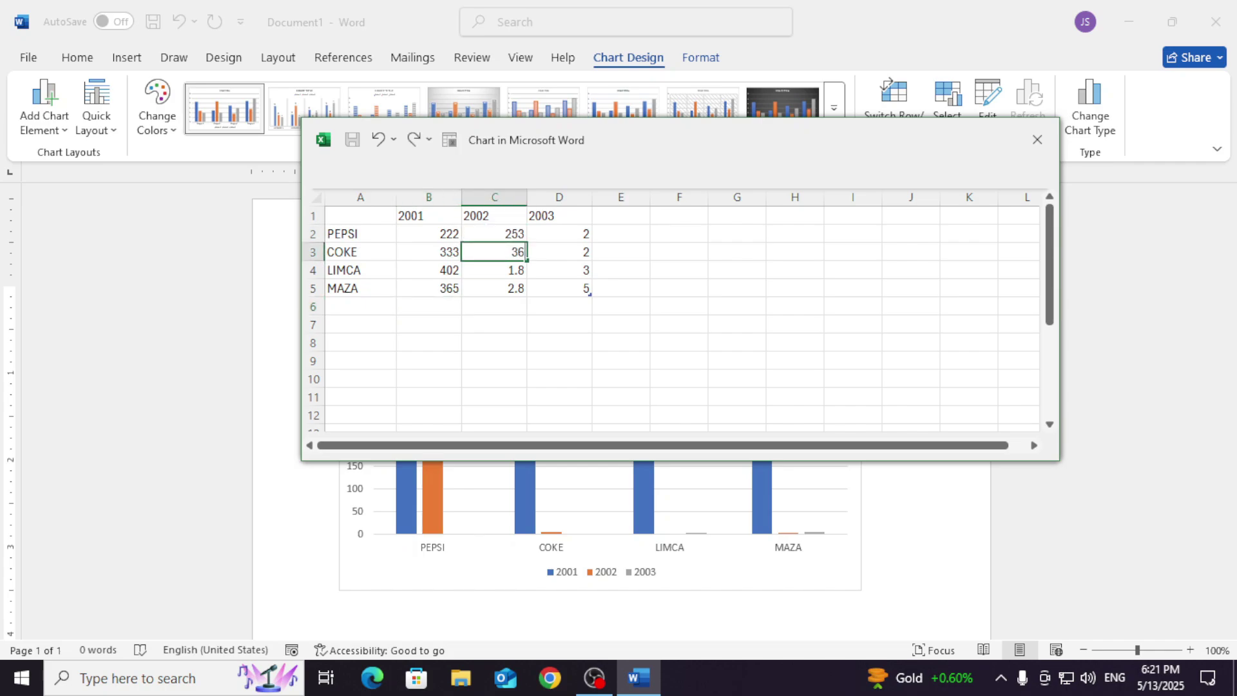
key(Return)
text(452)
key(Return)
text(125)
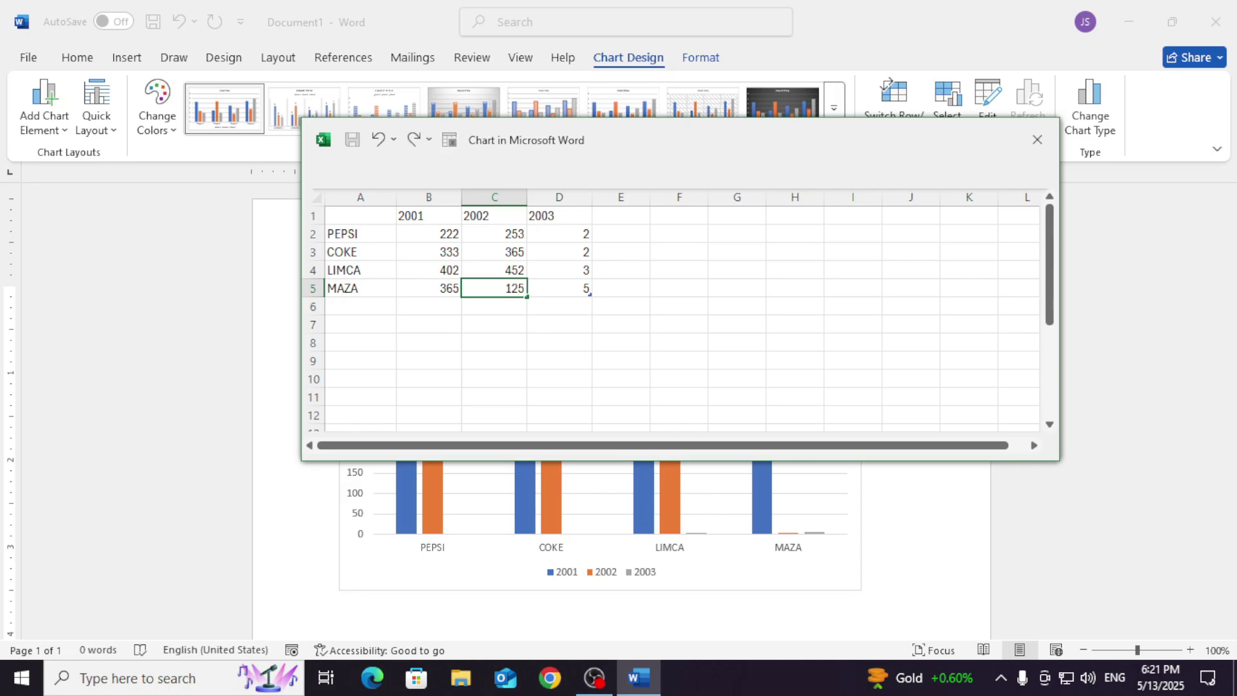
key(Return)
- Enter the 2003 values as 365 for PEPSI, 452 for COKE, 523 for LIMCA and 365 for MAZA, and close the data sheet
click(559, 234)
drag(678, 139, 602, 30)
text(365)
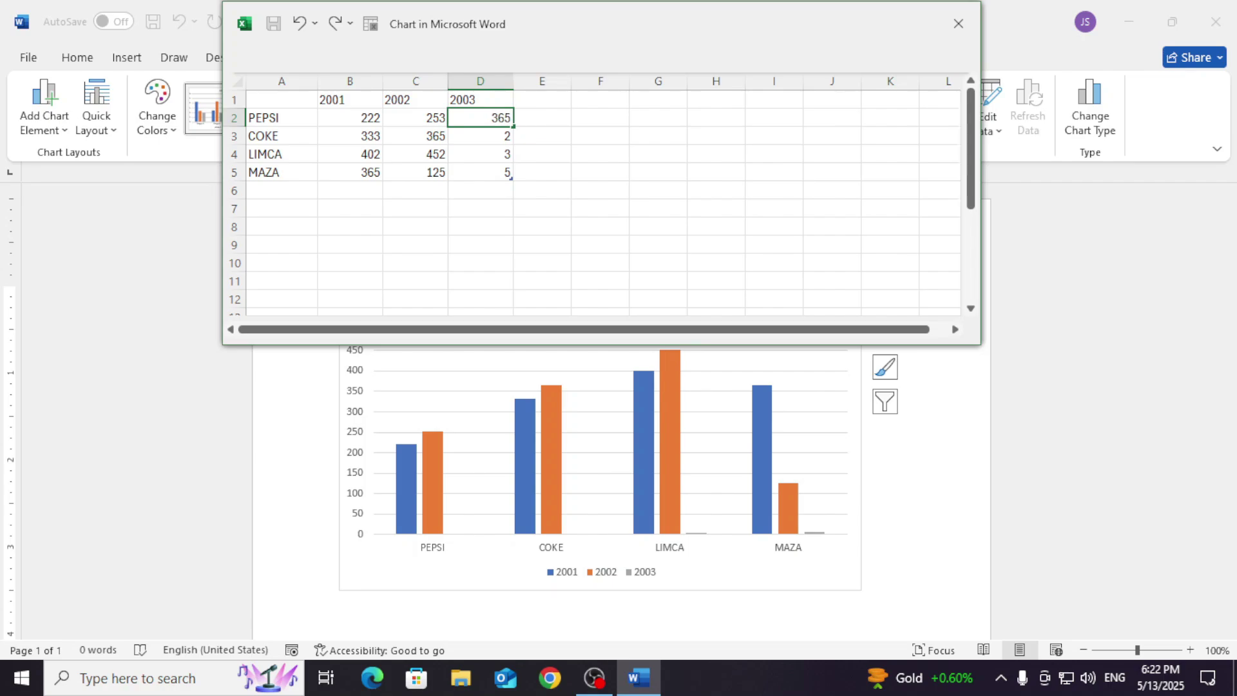
key(Return)
text(984)
key(Return)
text(523)
key(Return)
text(365)
key(Return)
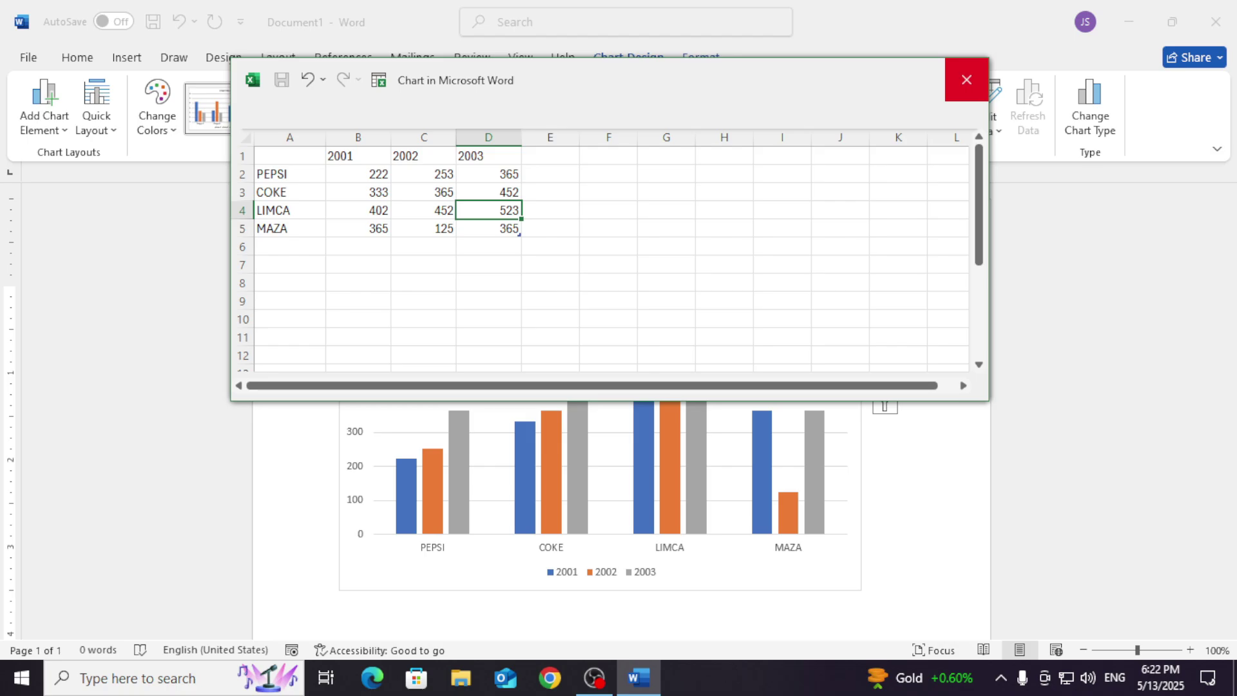
click(966, 79)
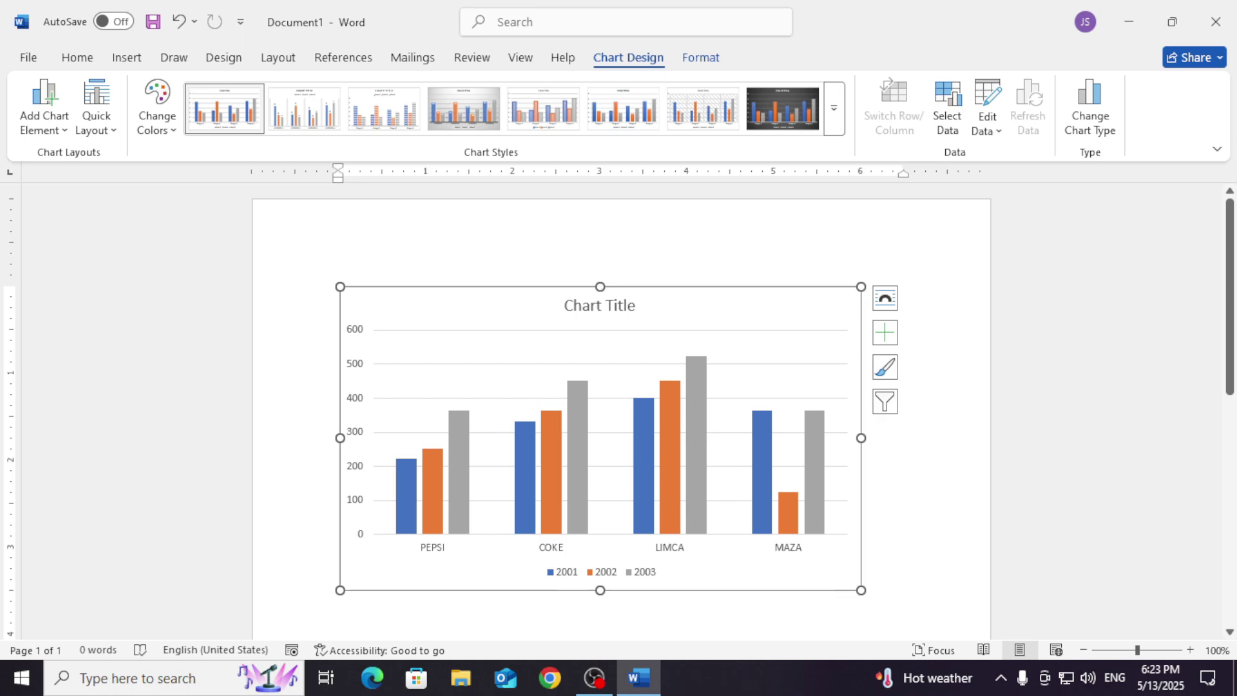
- Apply the third chart style, with striped columns, an uppercase title and the legend above the plot, to the column chart
mouse_move(787, 499)
click(861, 583)
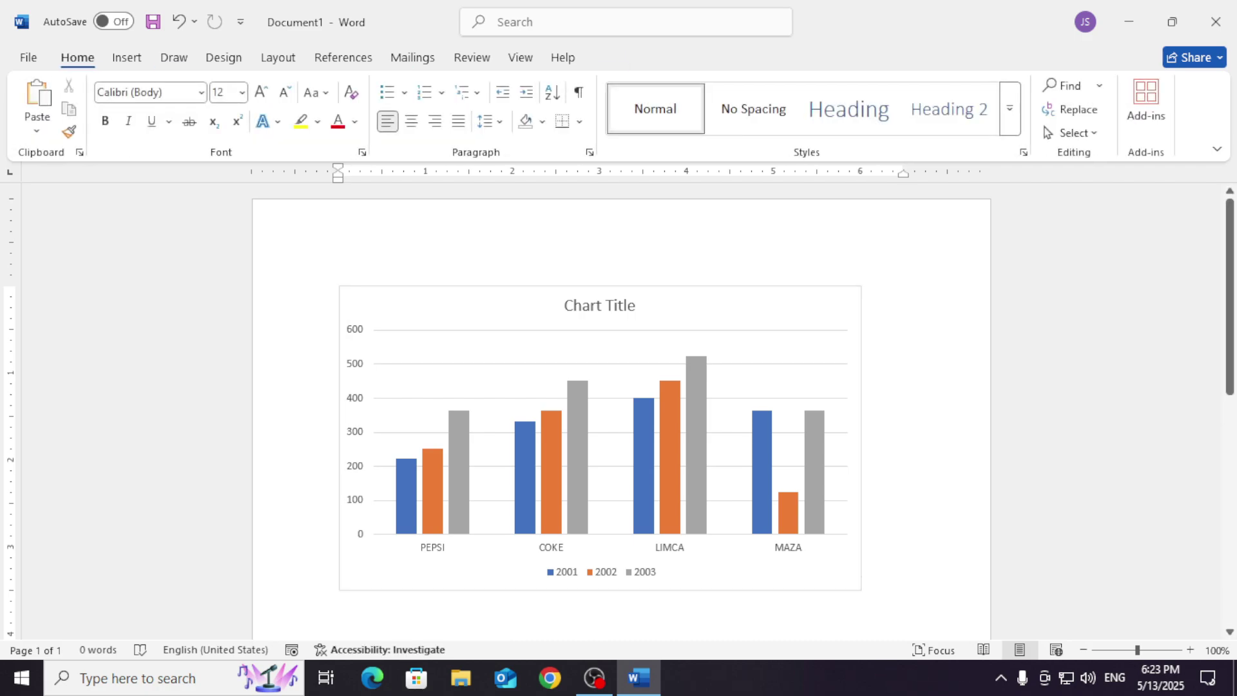
click(610, 414)
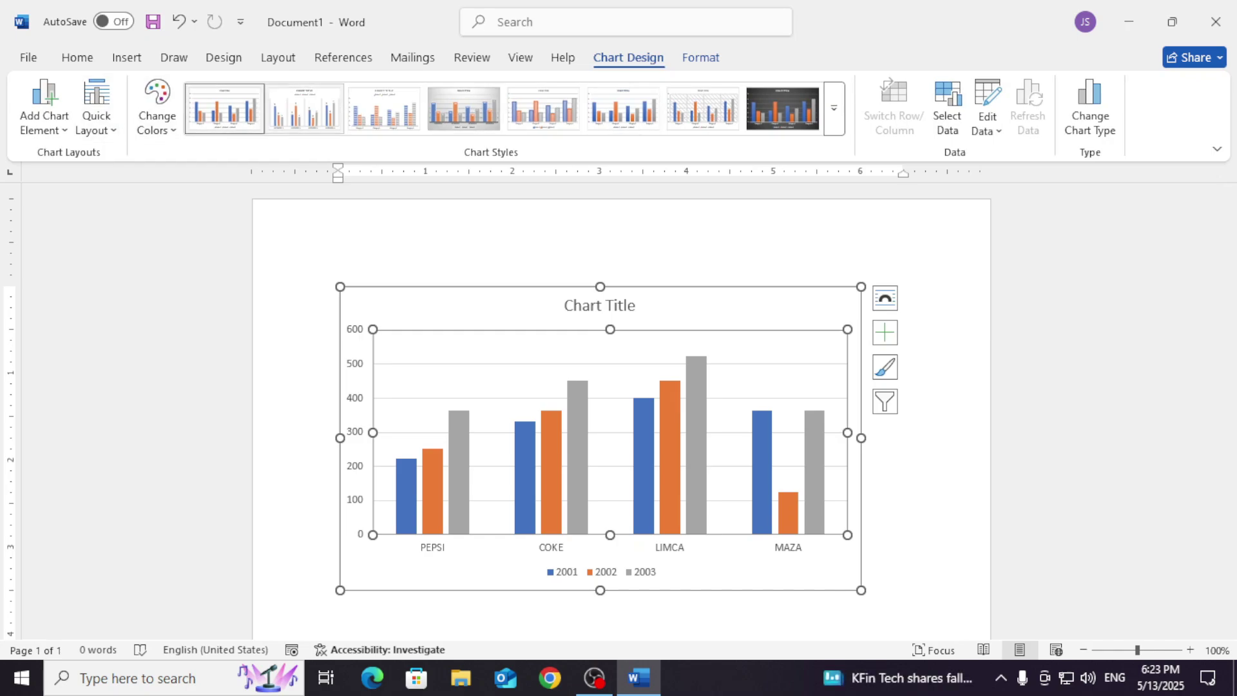
click(833, 108)
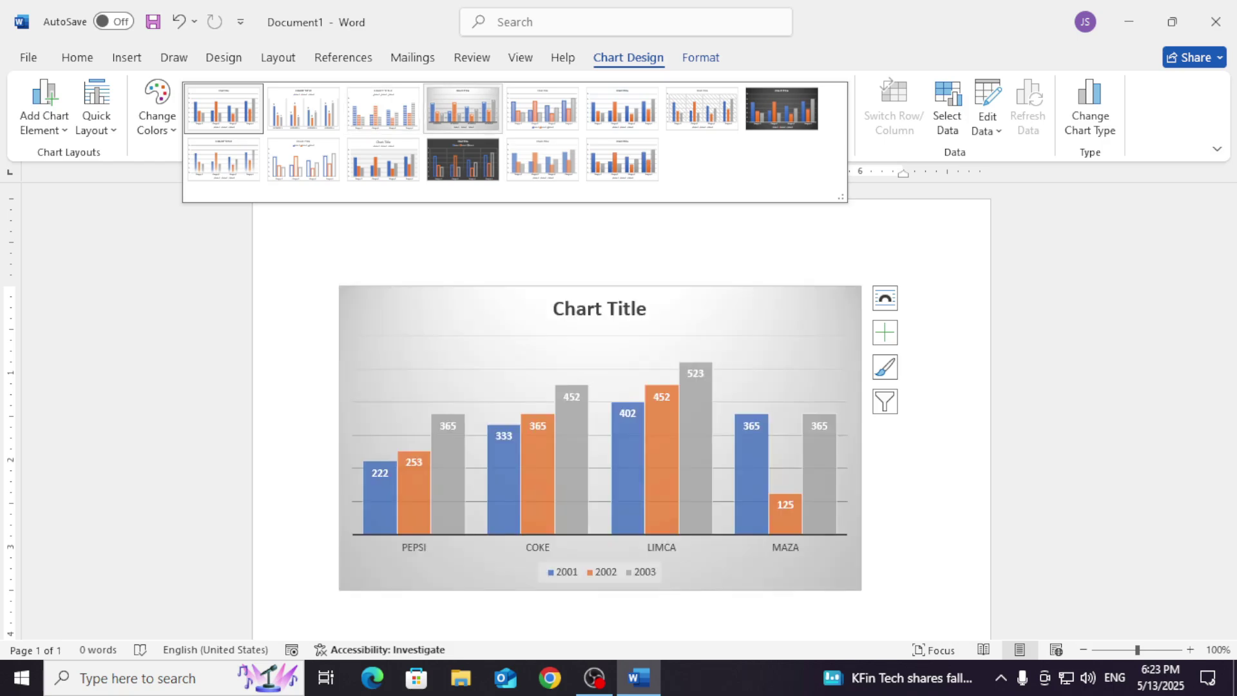
click(382, 108)
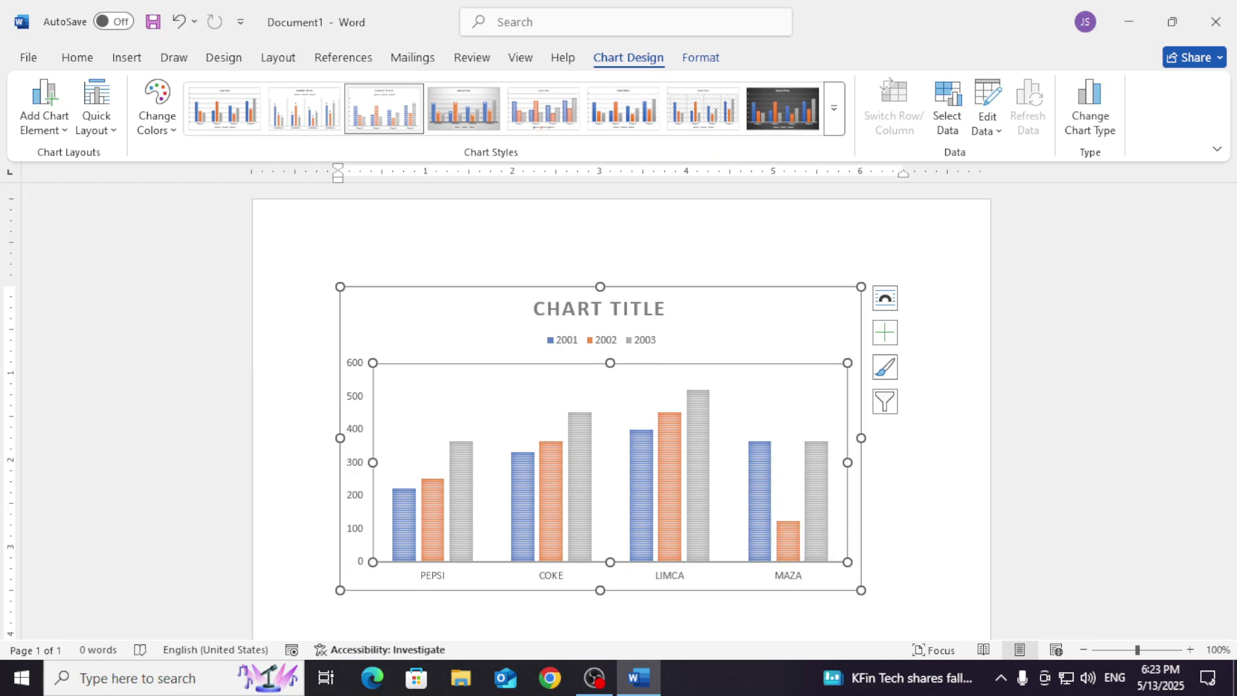
- Recolor the chart with Colorful Palette 3 and apply the quick layout with data labels above the columns, a bottom legend and no title
click(157, 108)
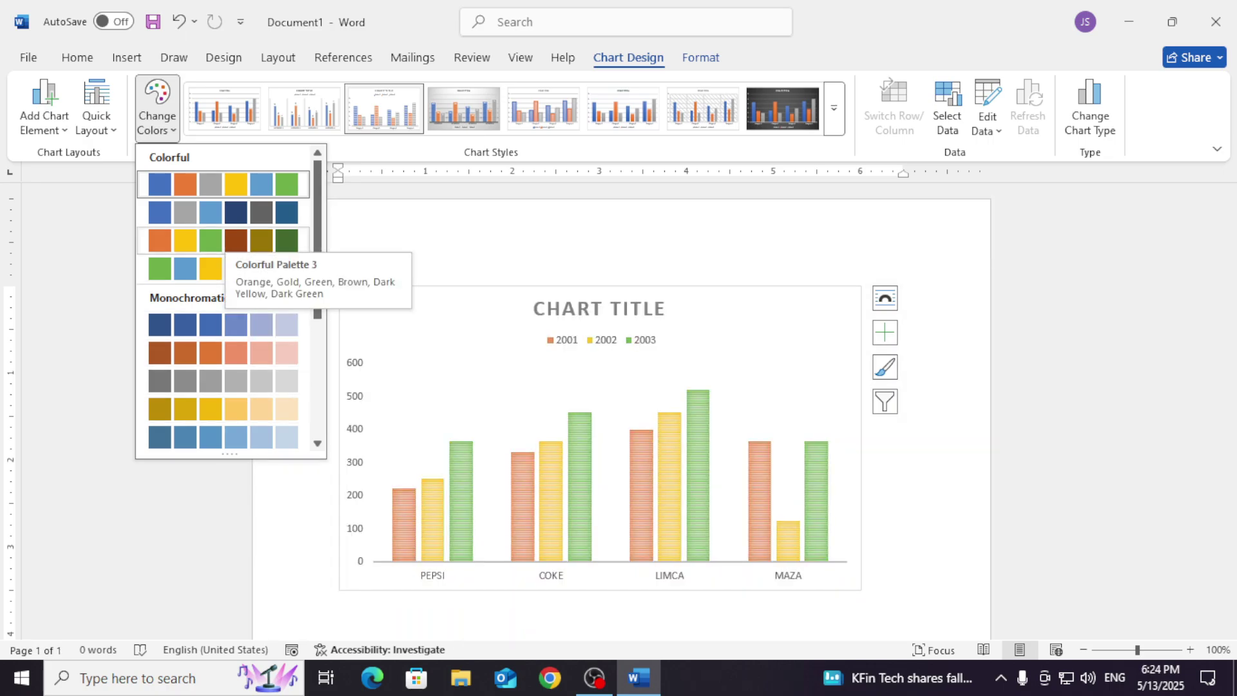
click(232, 240)
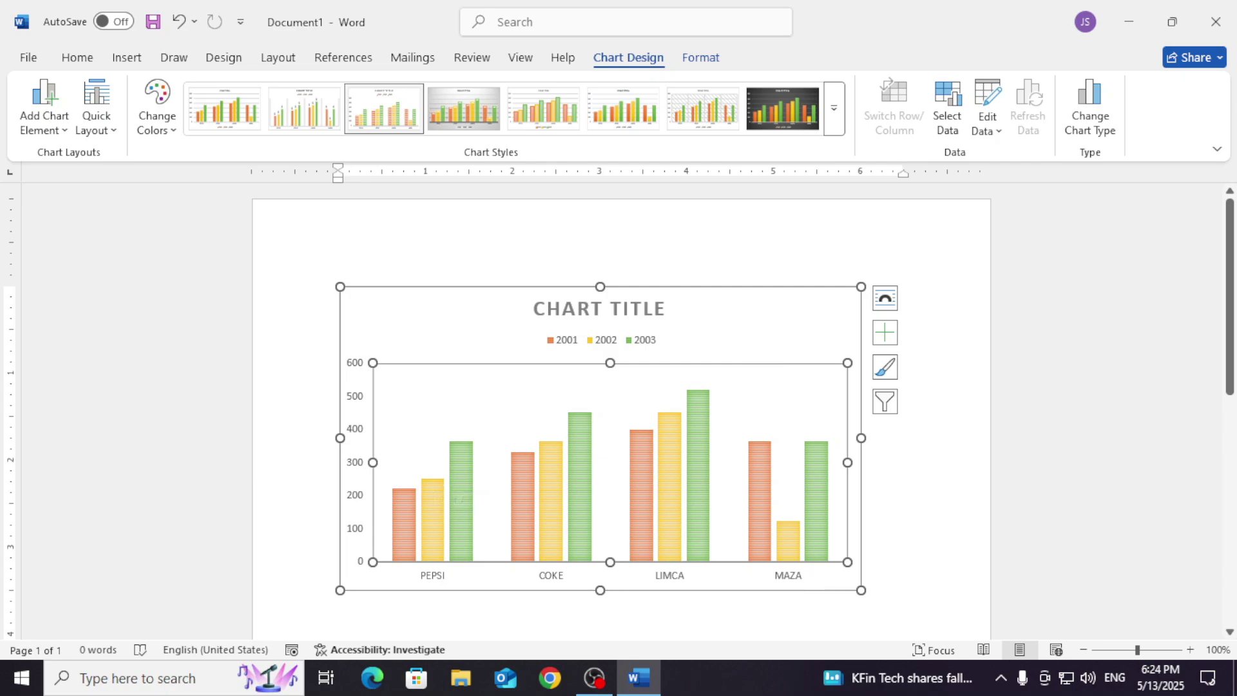
click(96, 116)
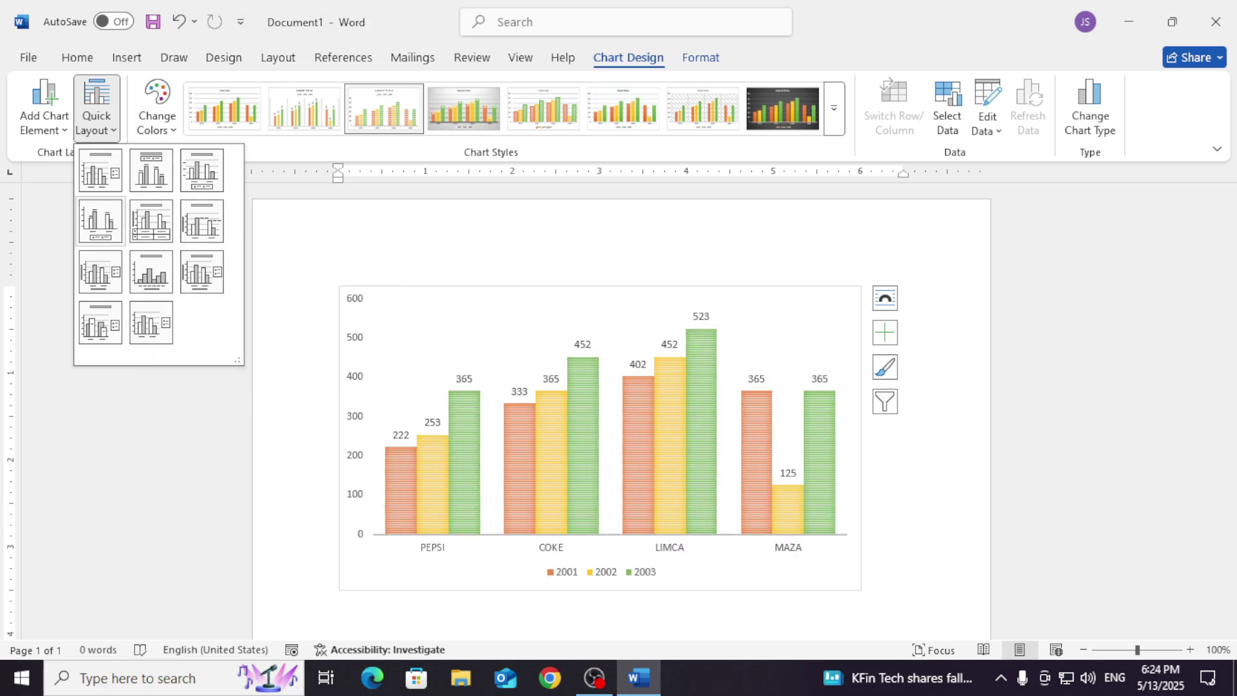
click(100, 221)
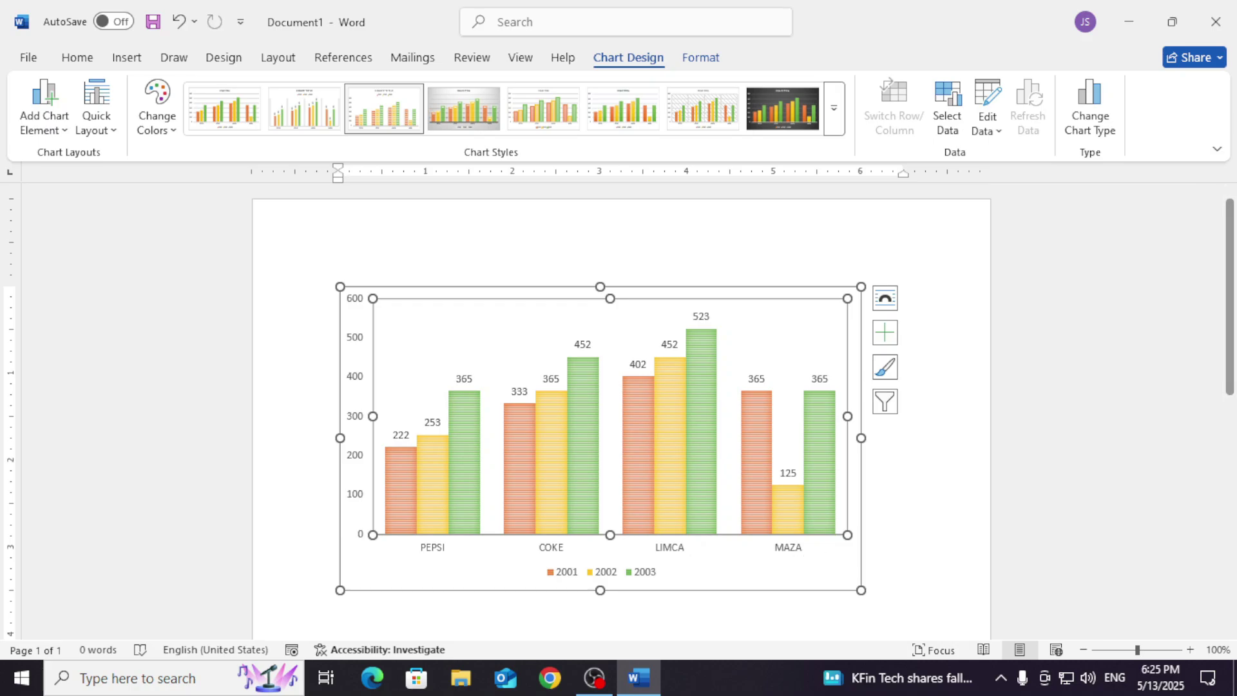
- Add a primary horizontal axis title to the chart and change its text to SALE REPORT
click(43, 107)
mouse_move(65, 158)
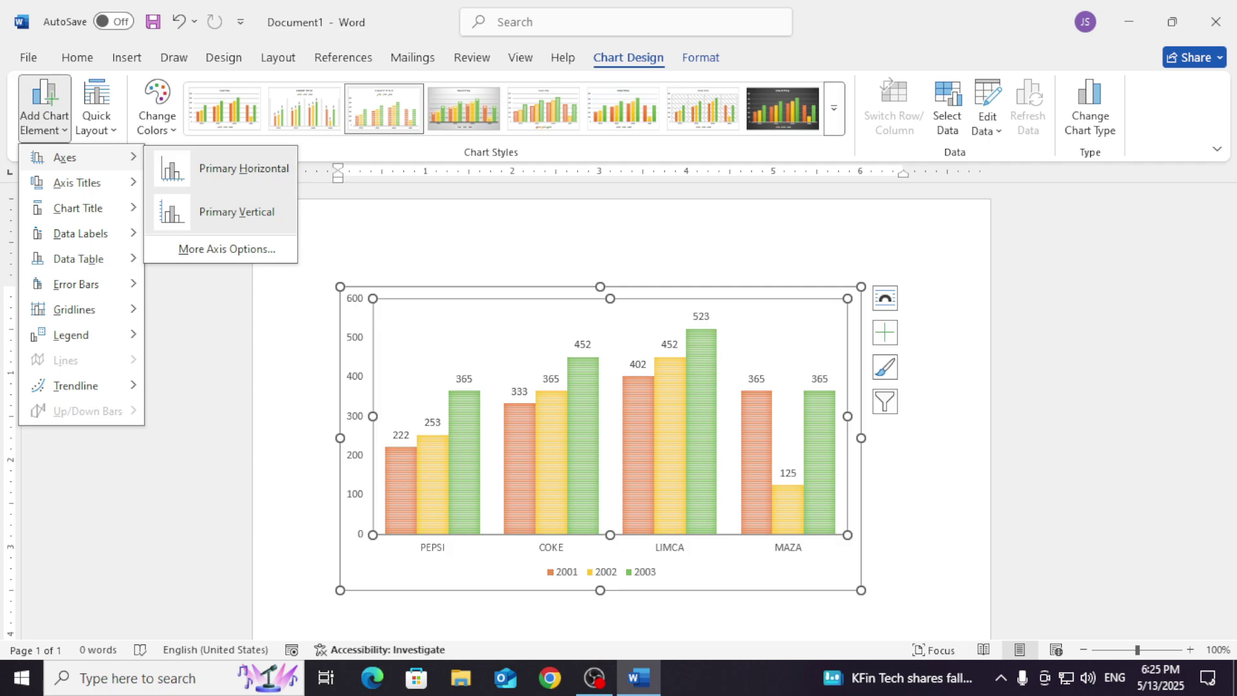
mouse_move(76, 183)
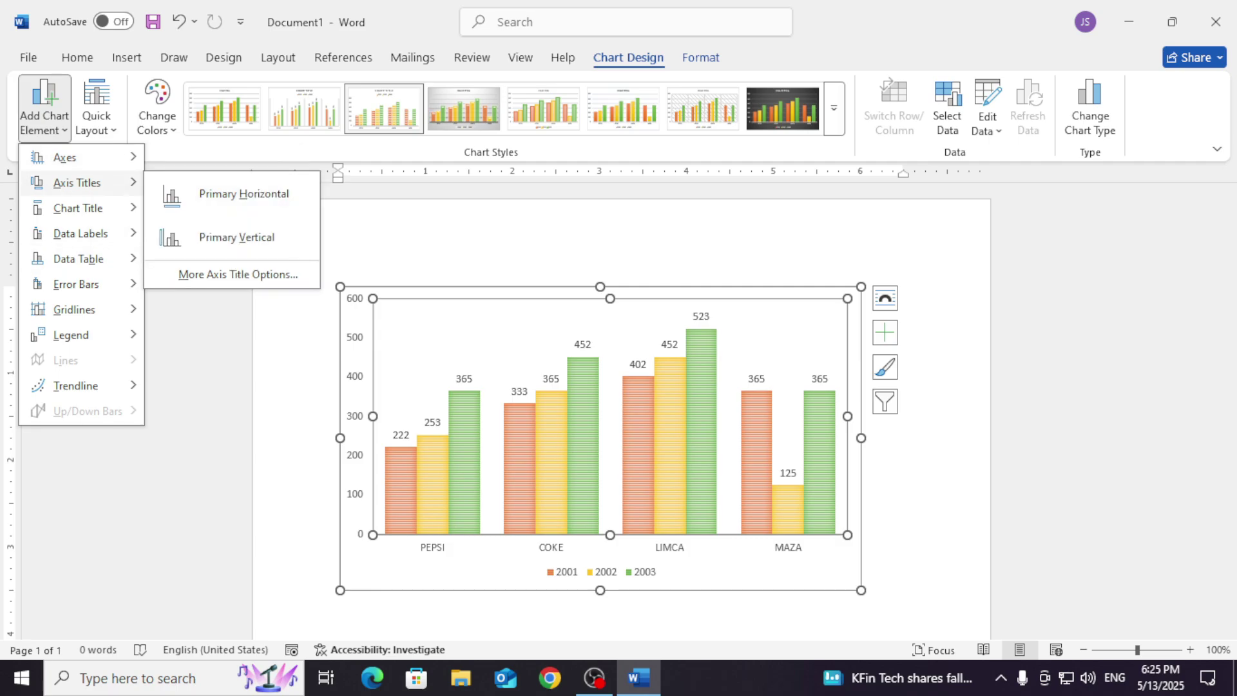
click(243, 194)
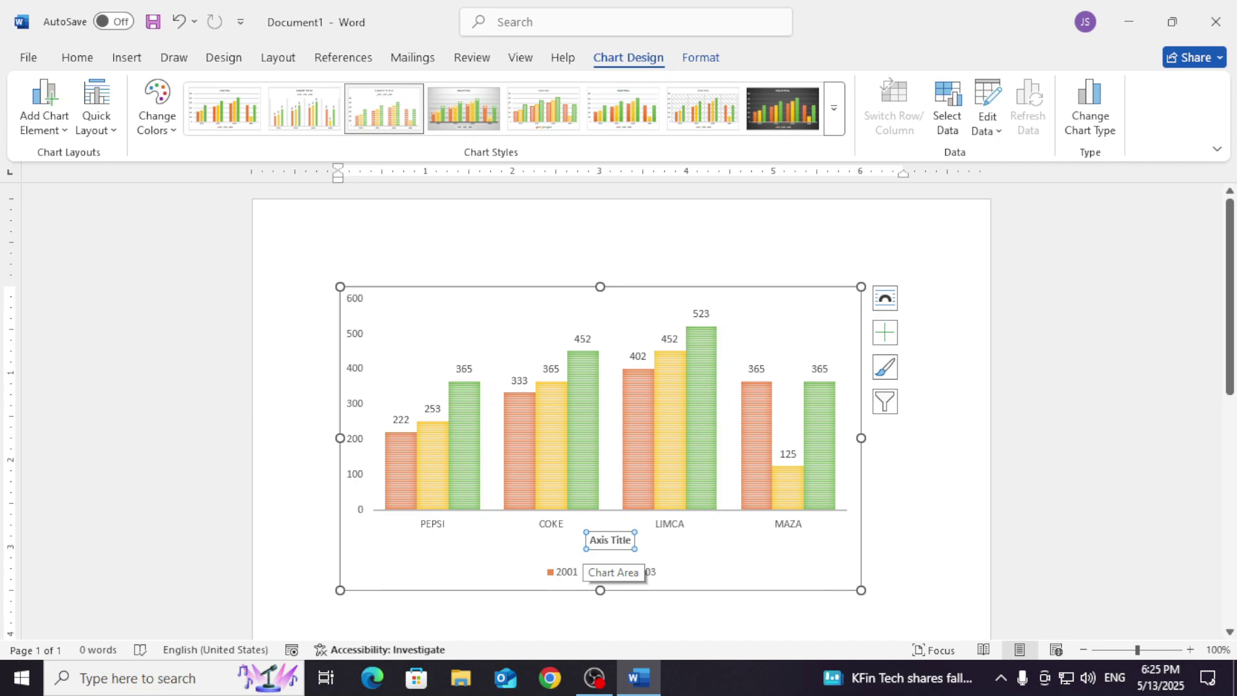
double_click(620, 539)
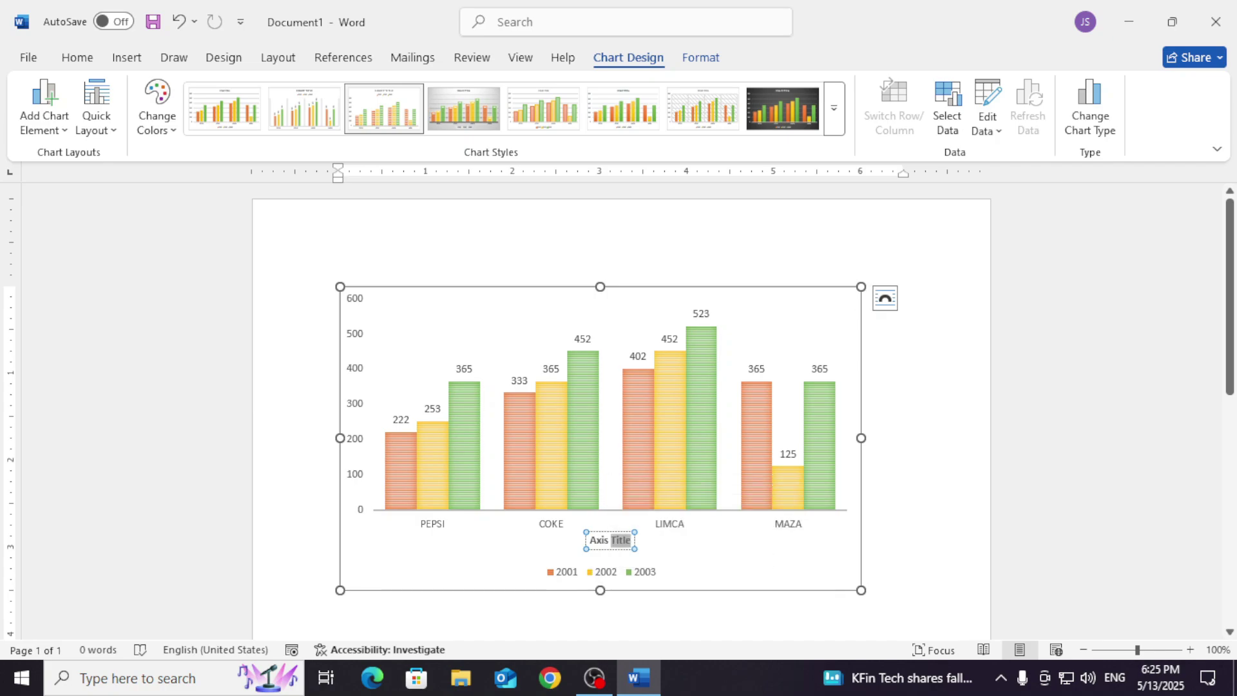
drag(591, 540, 632, 541)
text(s)
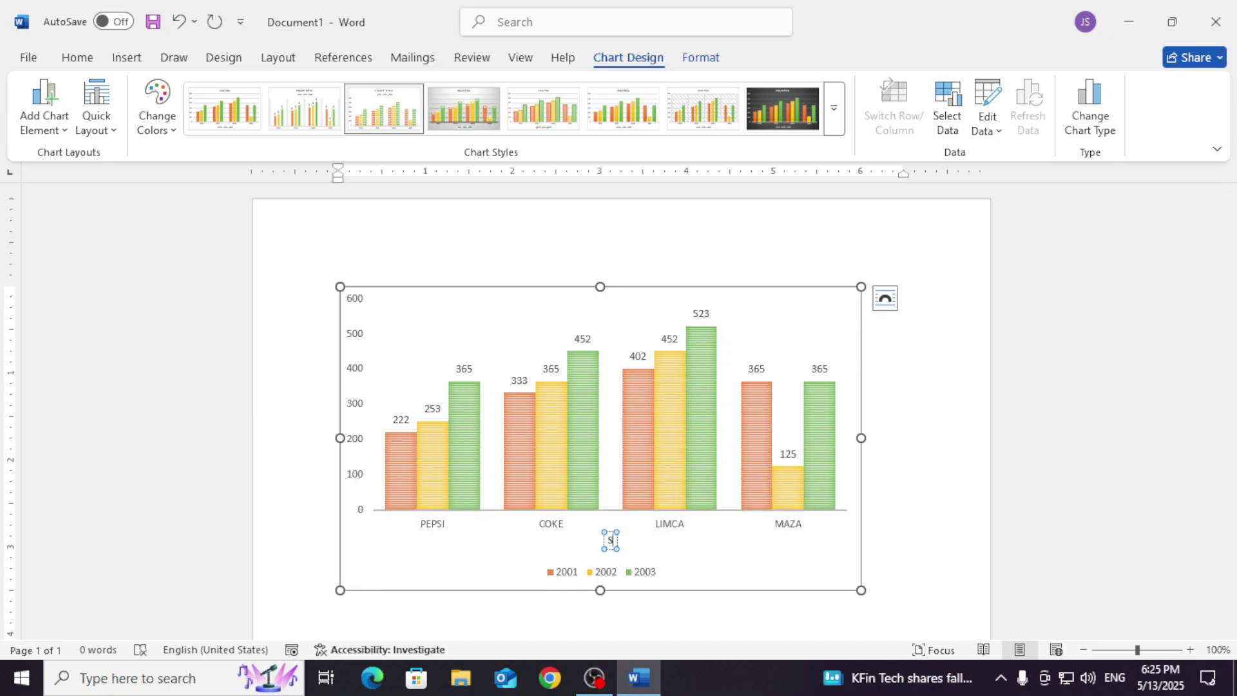
text(ALE REPORT)
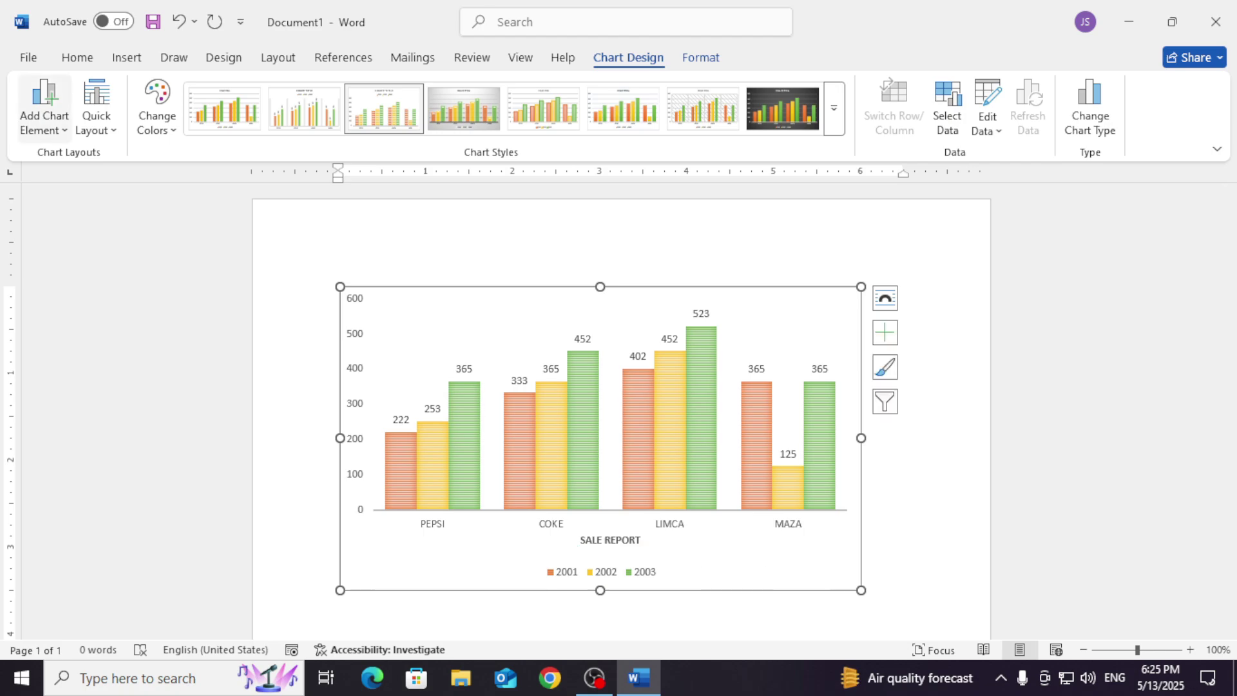
- Add a data table with legend keys below the chart's columns
click(44, 106)
mouse_move(78, 182)
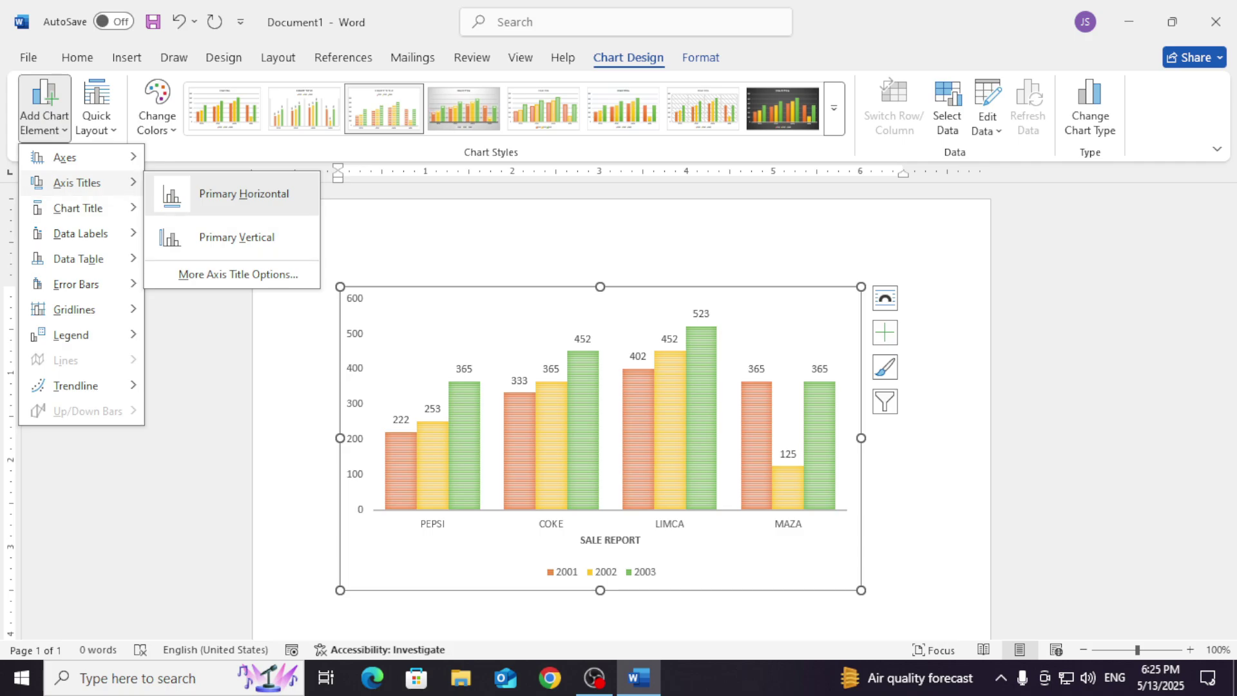
mouse_move(77, 207)
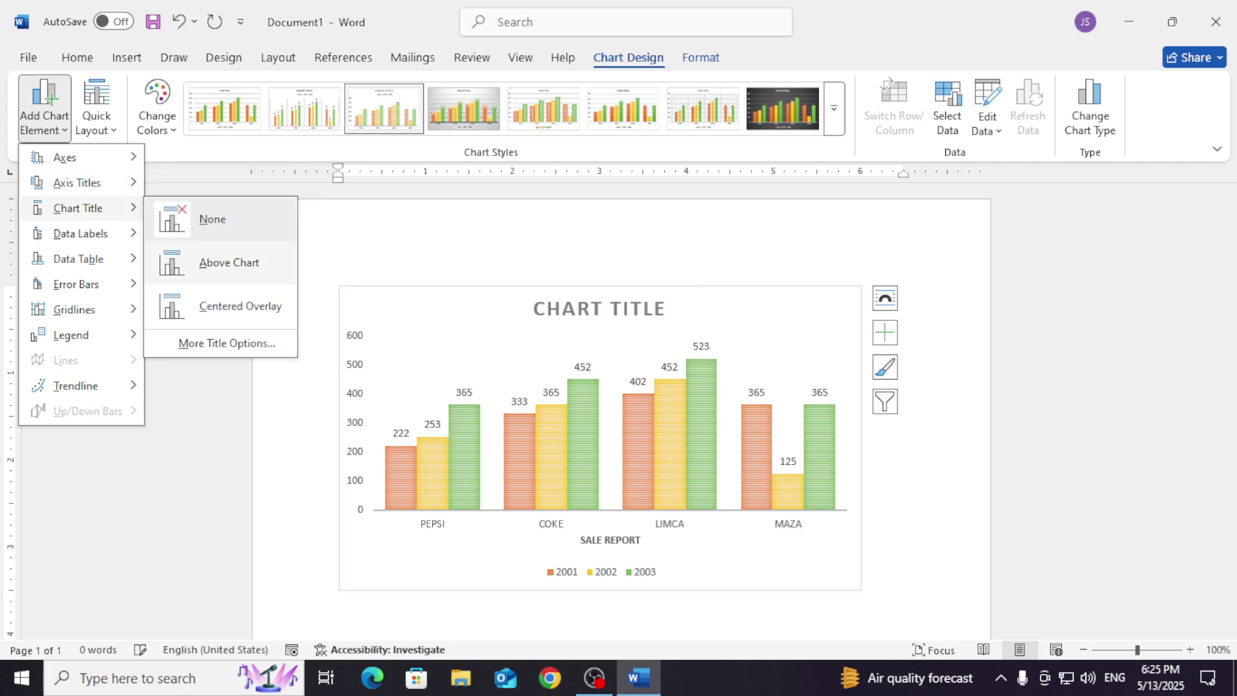
mouse_move(81, 233)
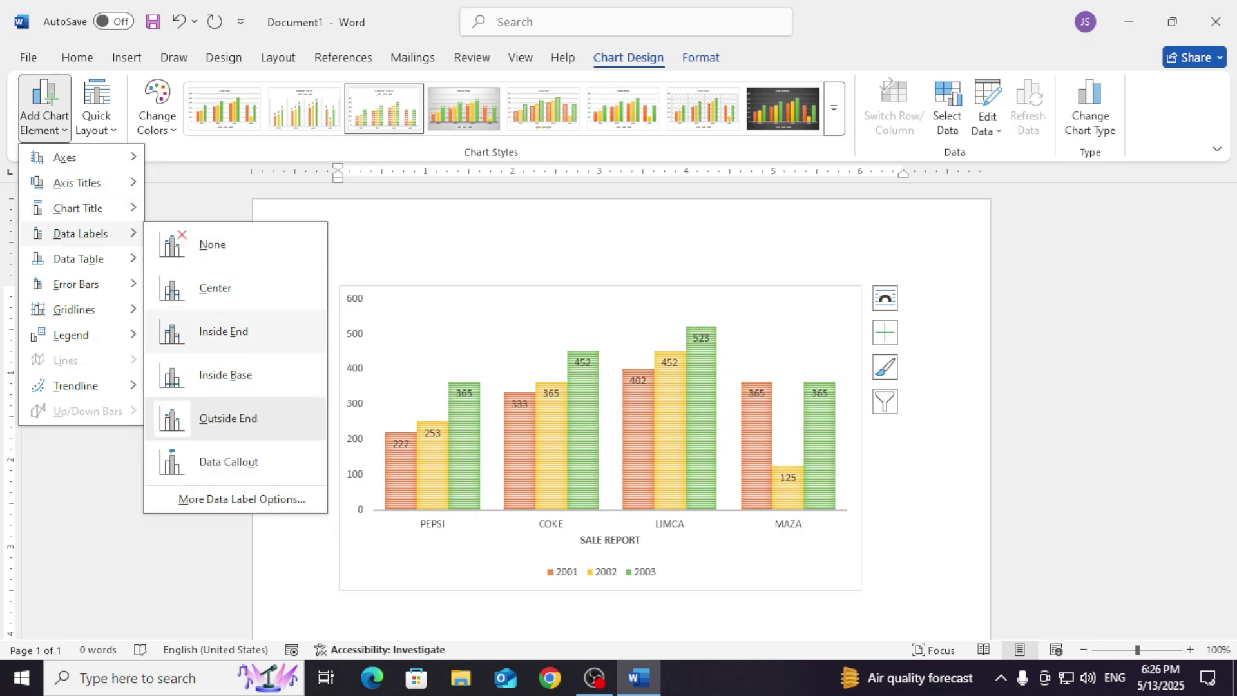
mouse_move(78, 258)
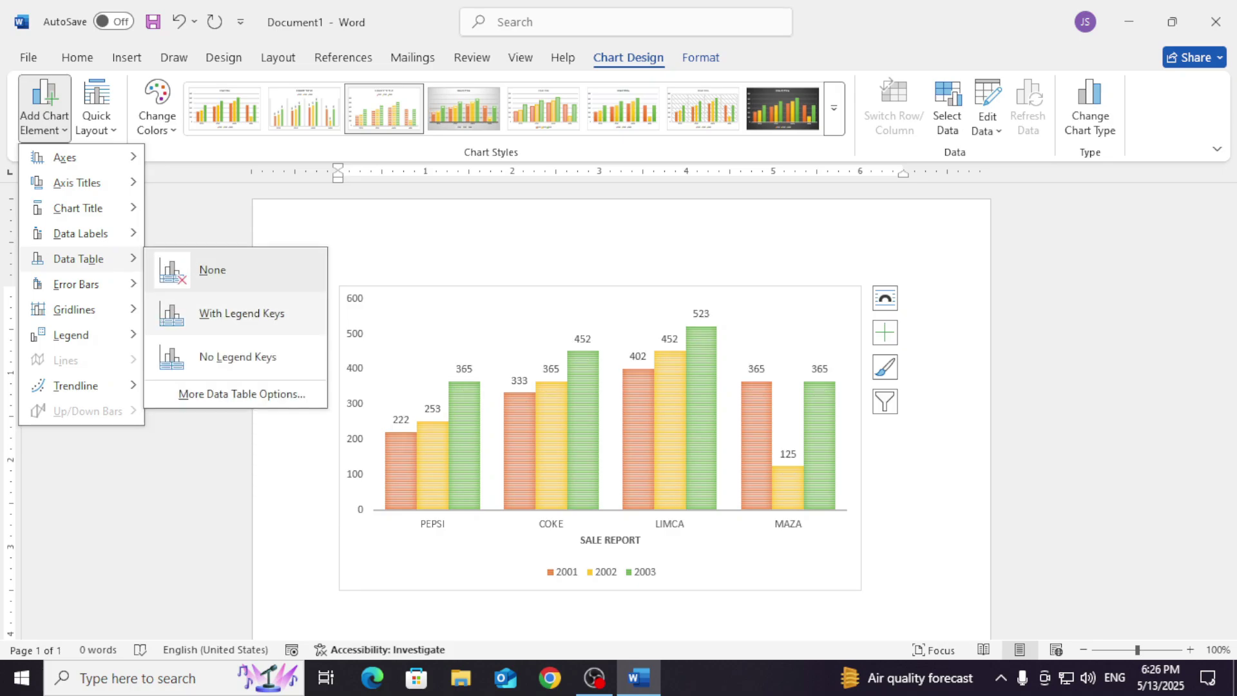
click(242, 313)
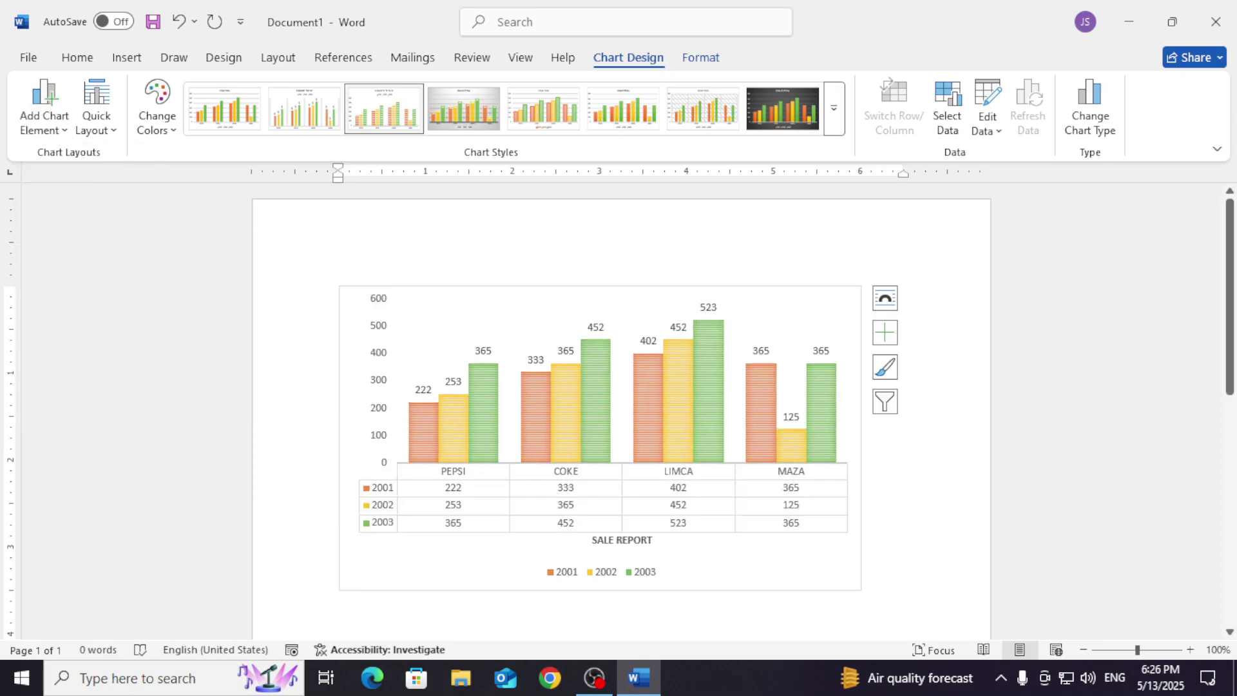
- Add primary minor horizontal gridlines to the chart
click(44, 106)
mouse_move(74, 309)
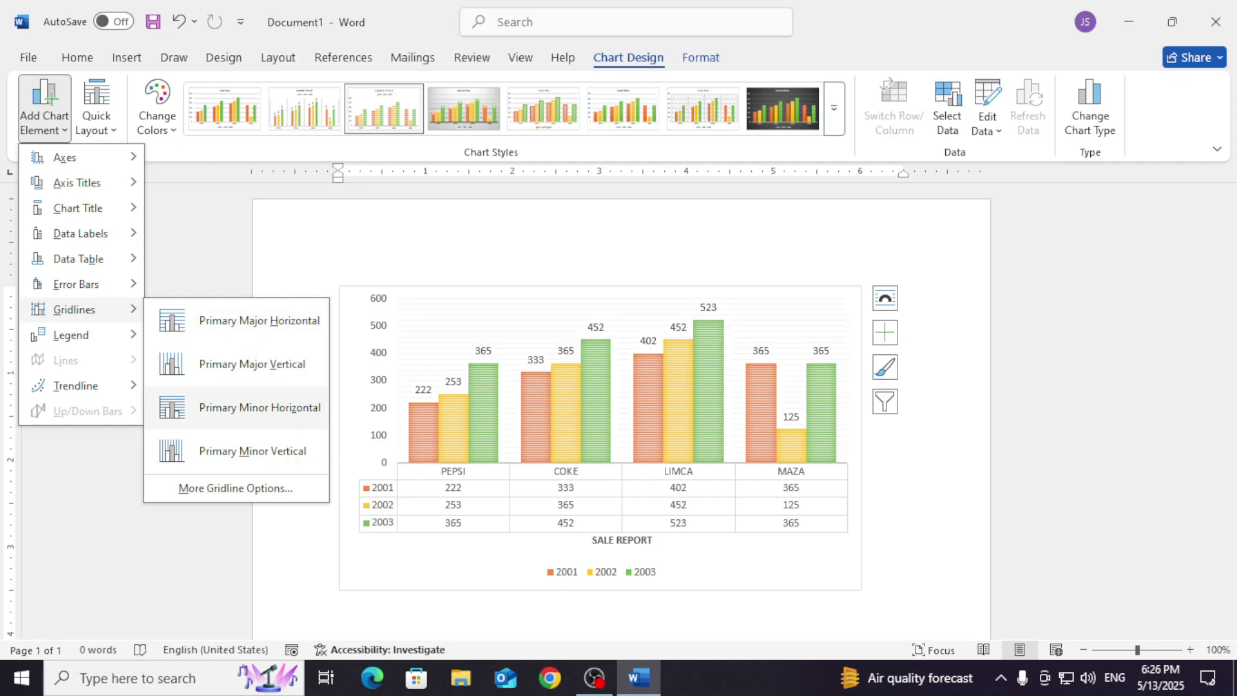
click(259, 407)
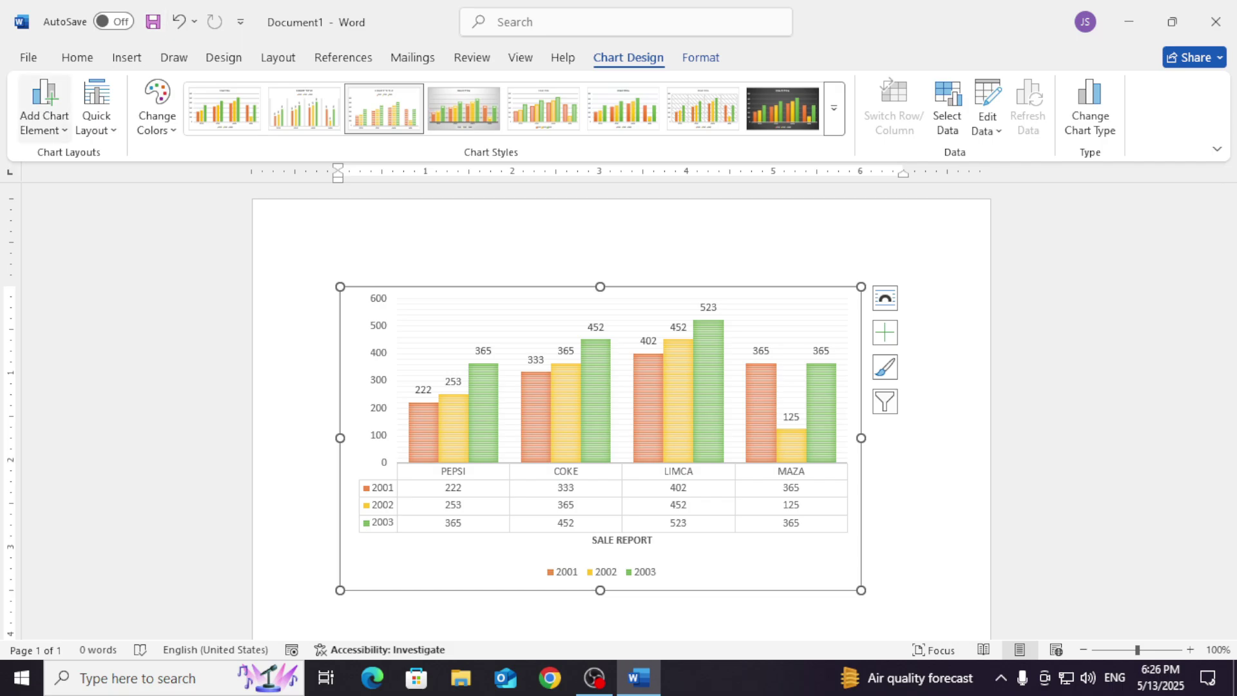
- Remove the primary minor horizontal gridlines from the chart
click(44, 107)
mouse_move(76, 385)
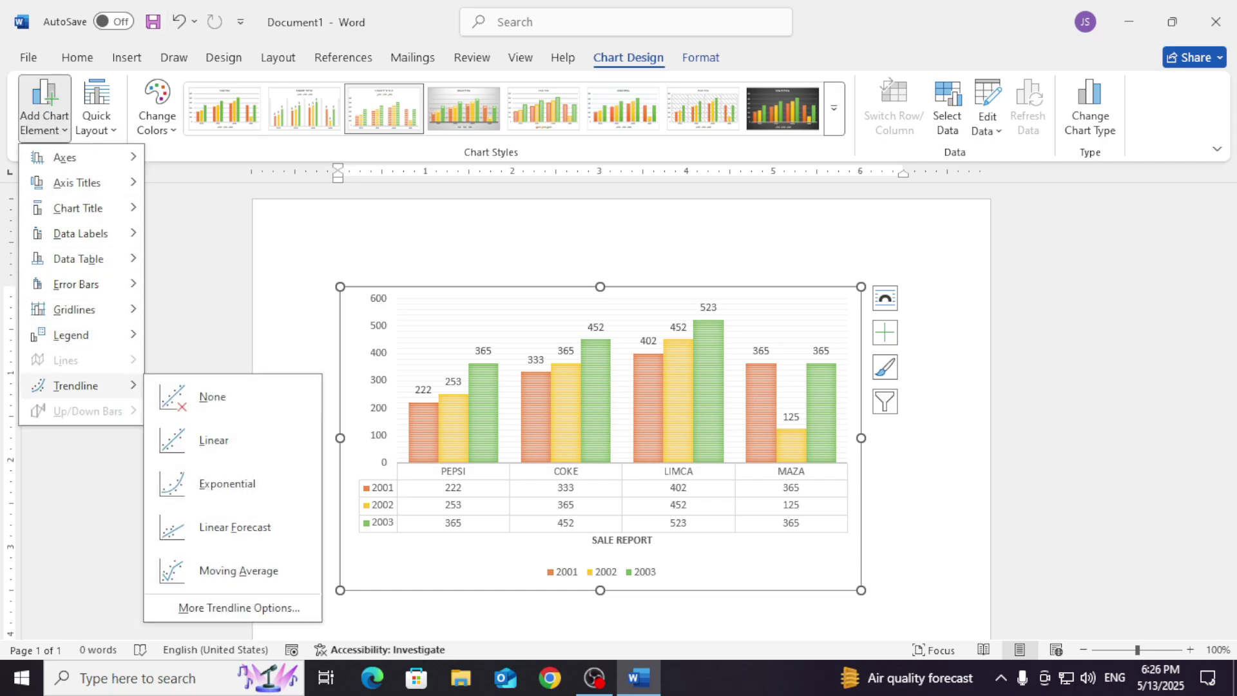
mouse_move(76, 284)
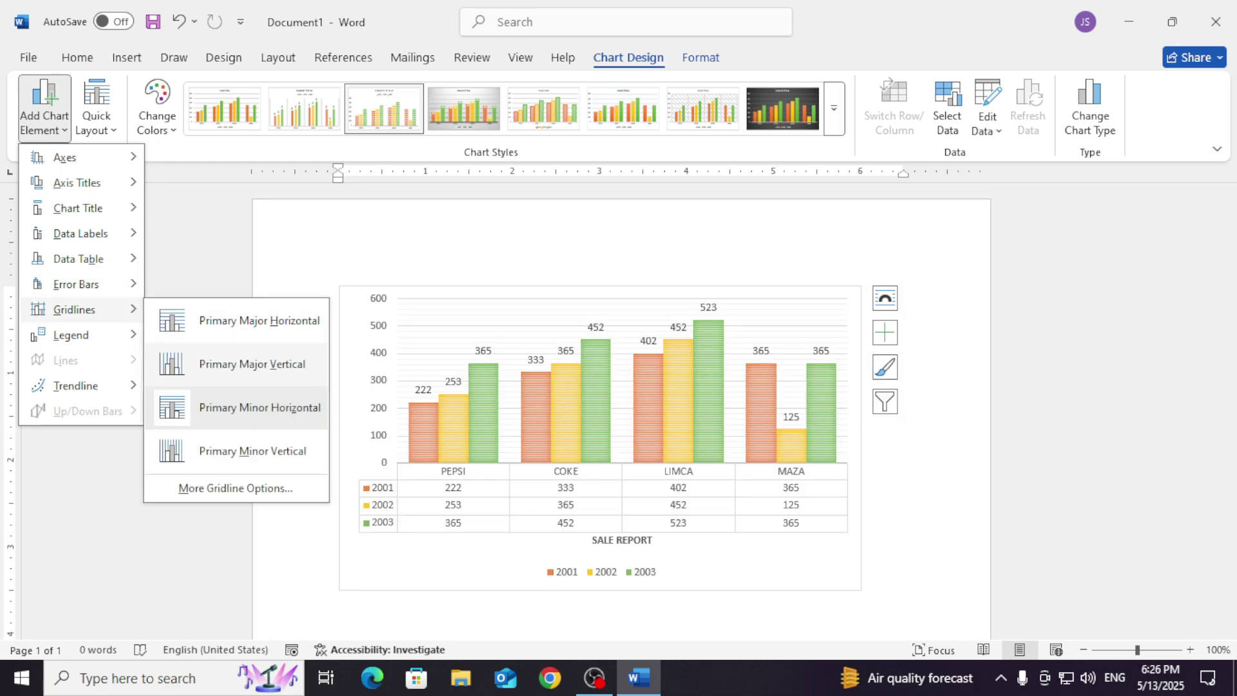
click(259, 407)
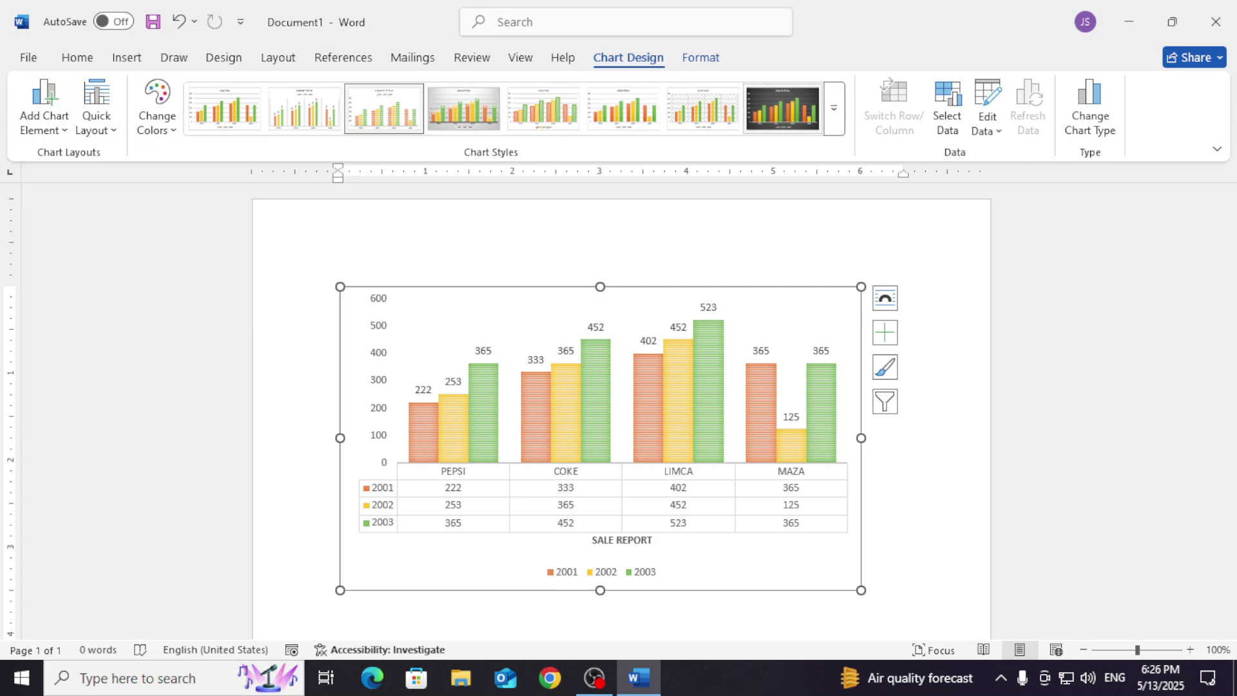
- Exclude the COKE category from the chart's data source and close the data sheet
click(541, 320)
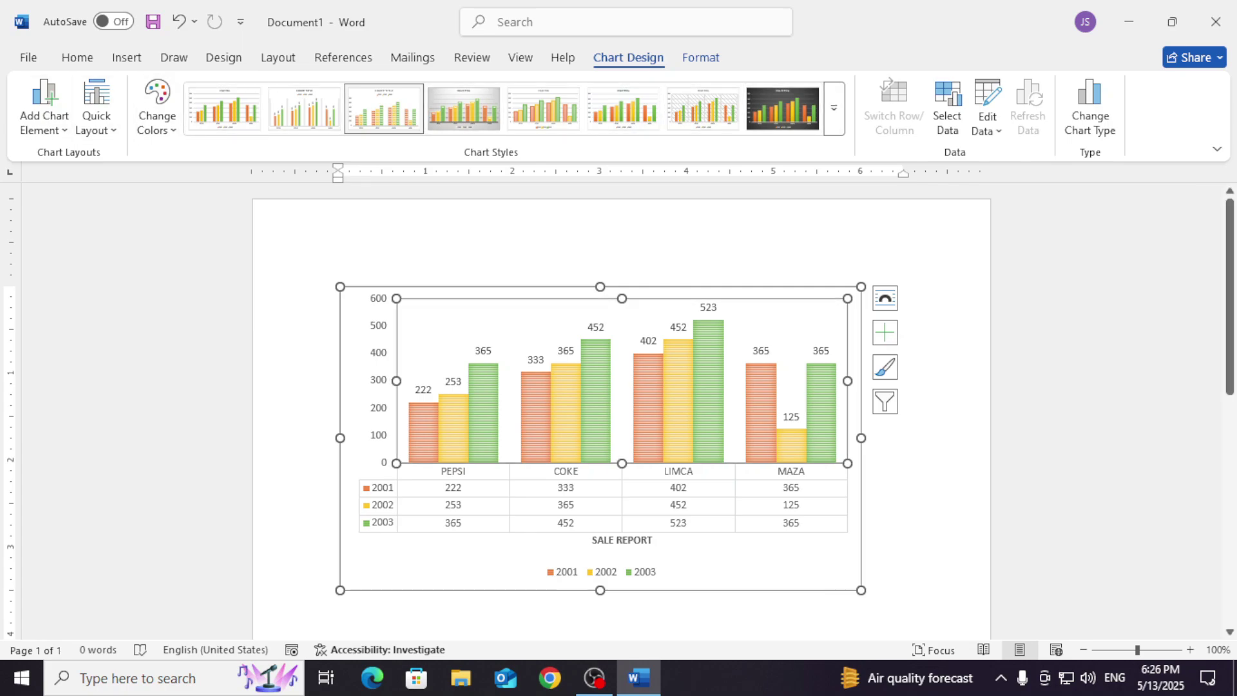
click(947, 106)
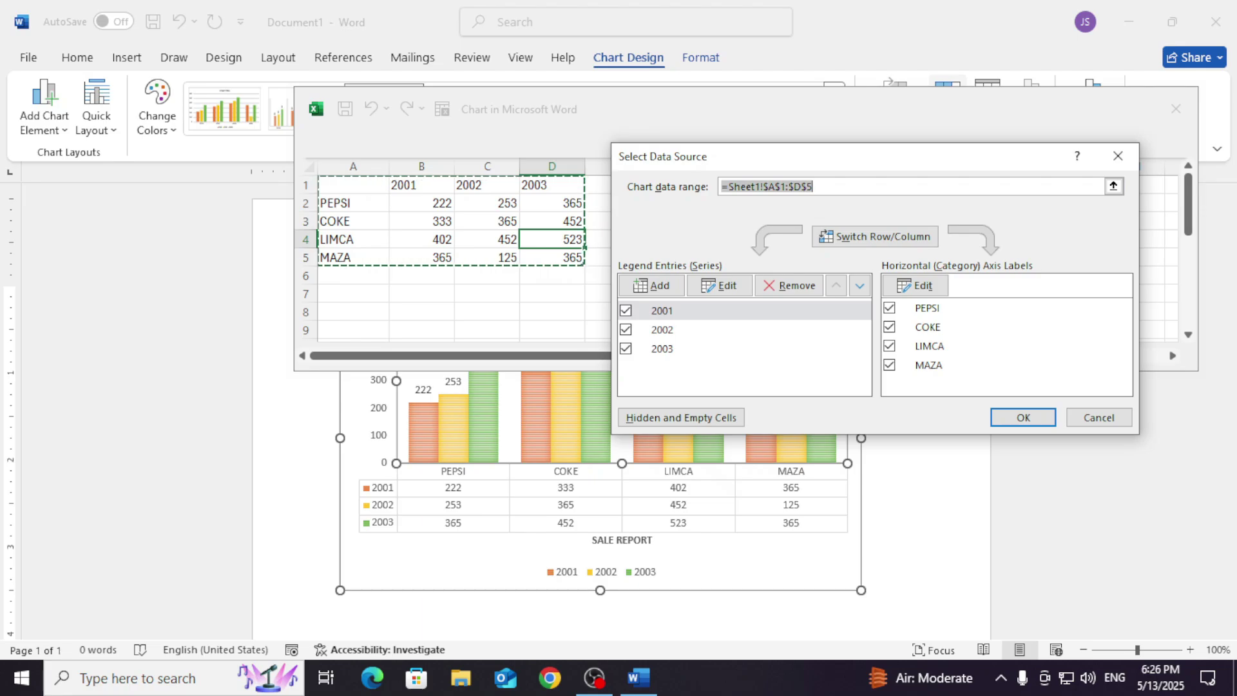
click(889, 326)
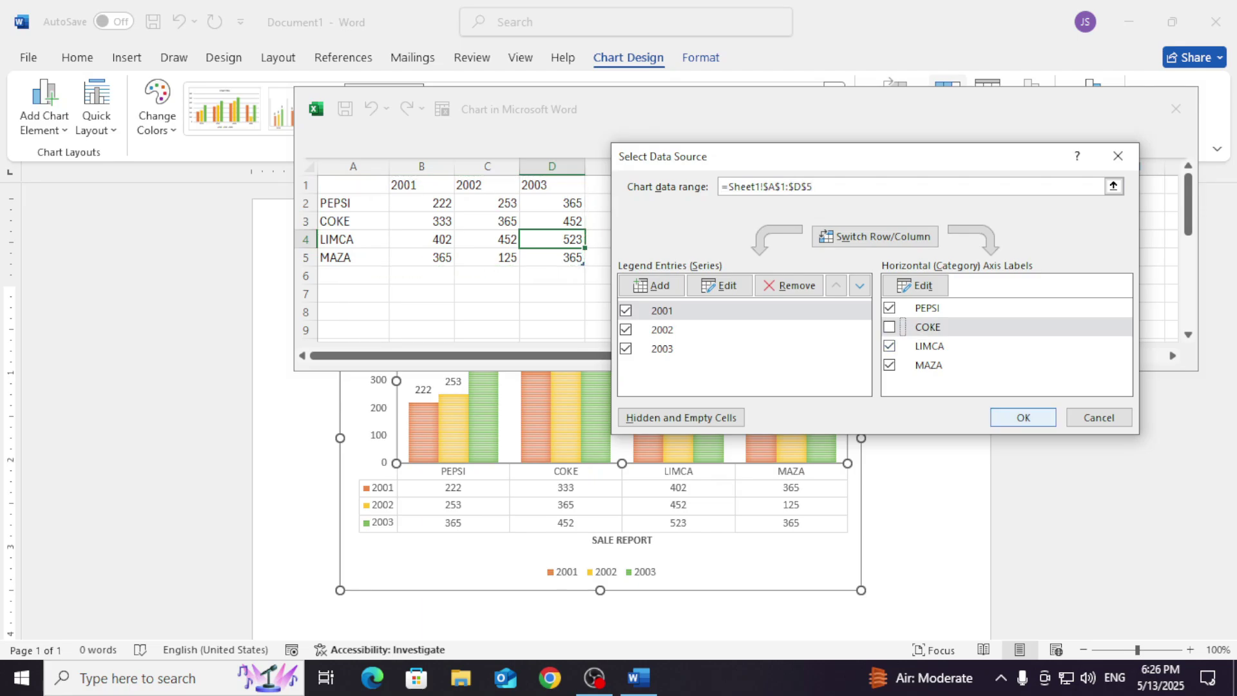
key(Return)
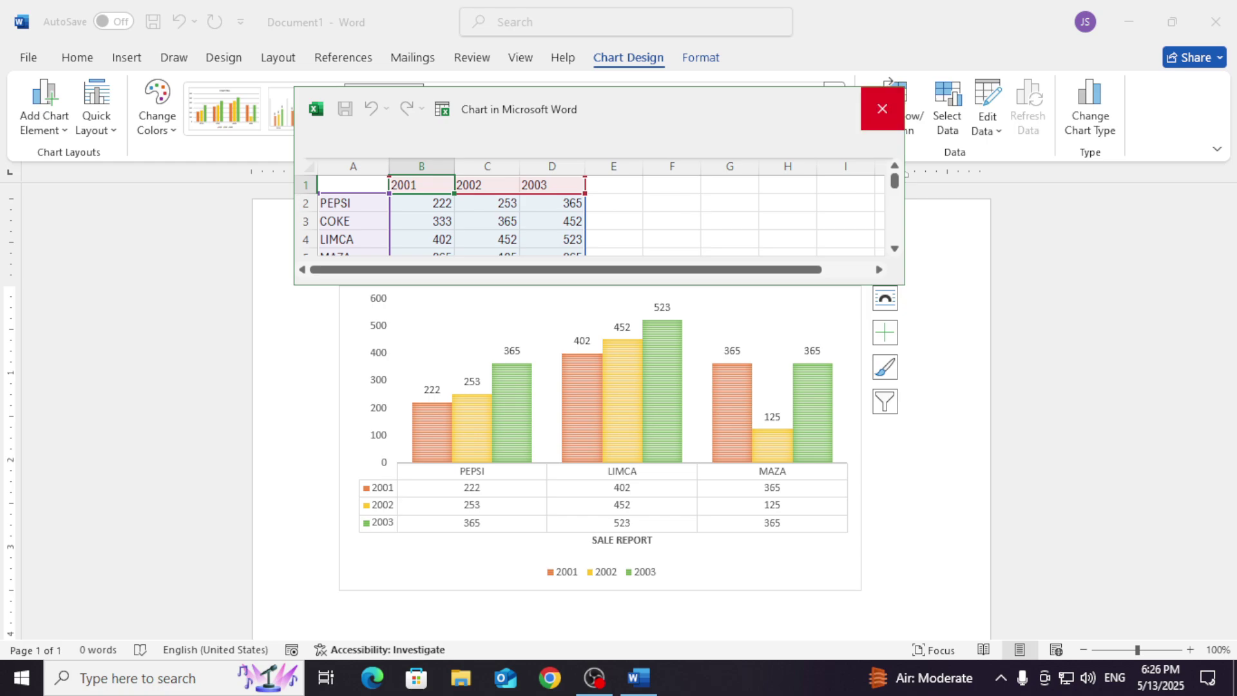
click(881, 109)
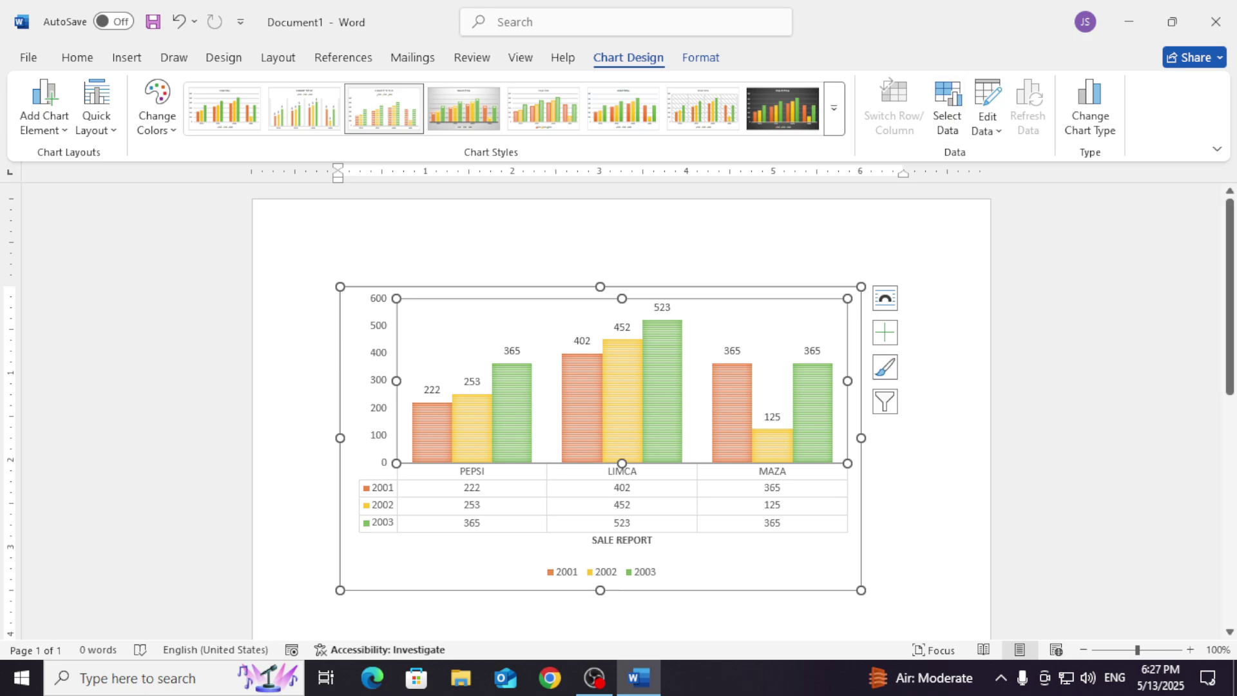
- Set MAZA's 2002 value to 654 in the chart's data sheet and close the sheet
click(987, 123)
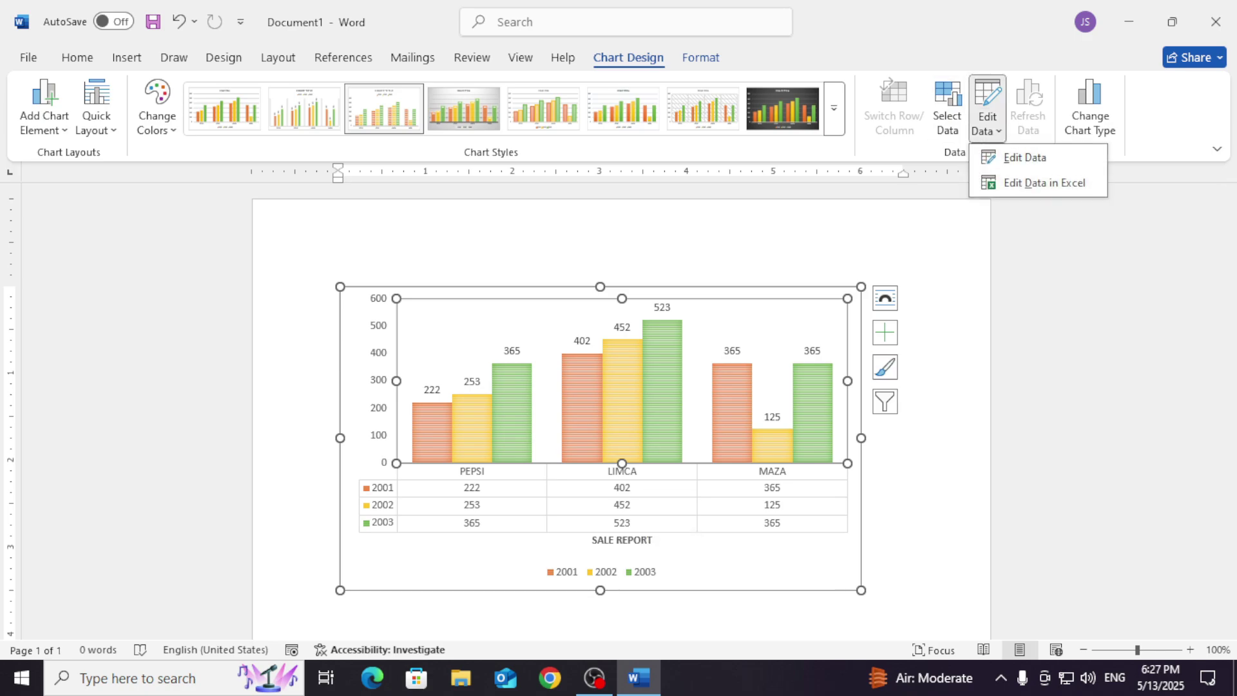
click(1024, 158)
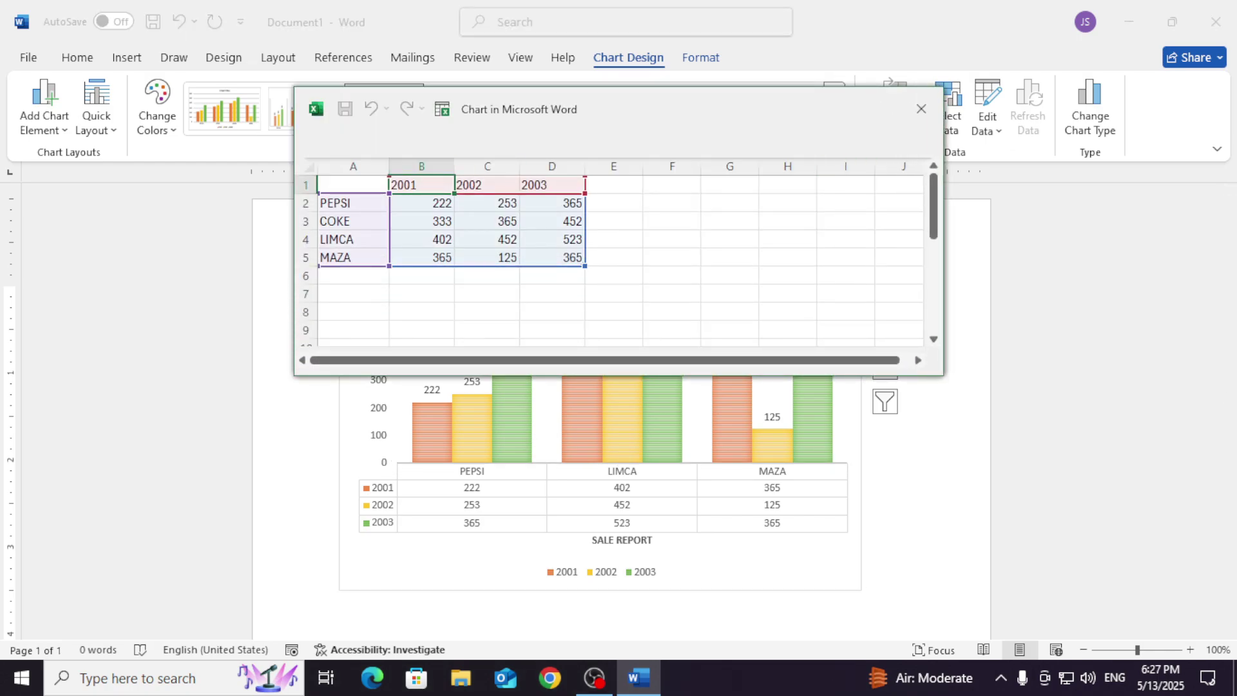
click(353, 257)
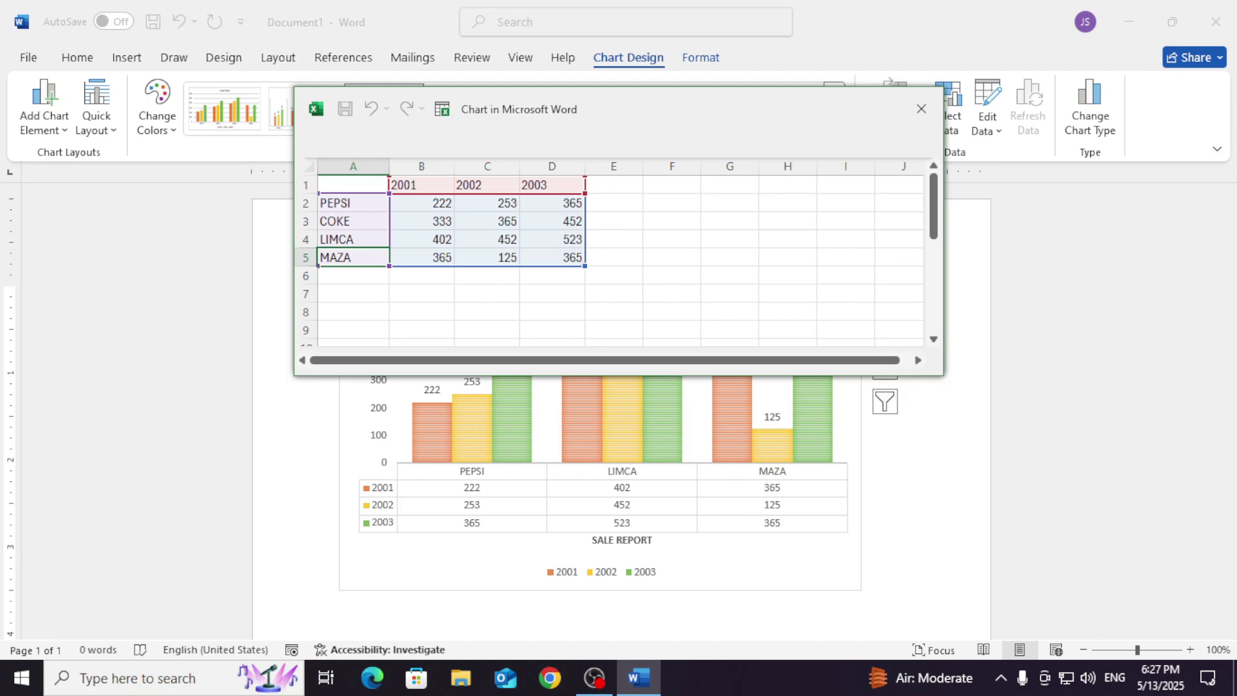
click(487, 257)
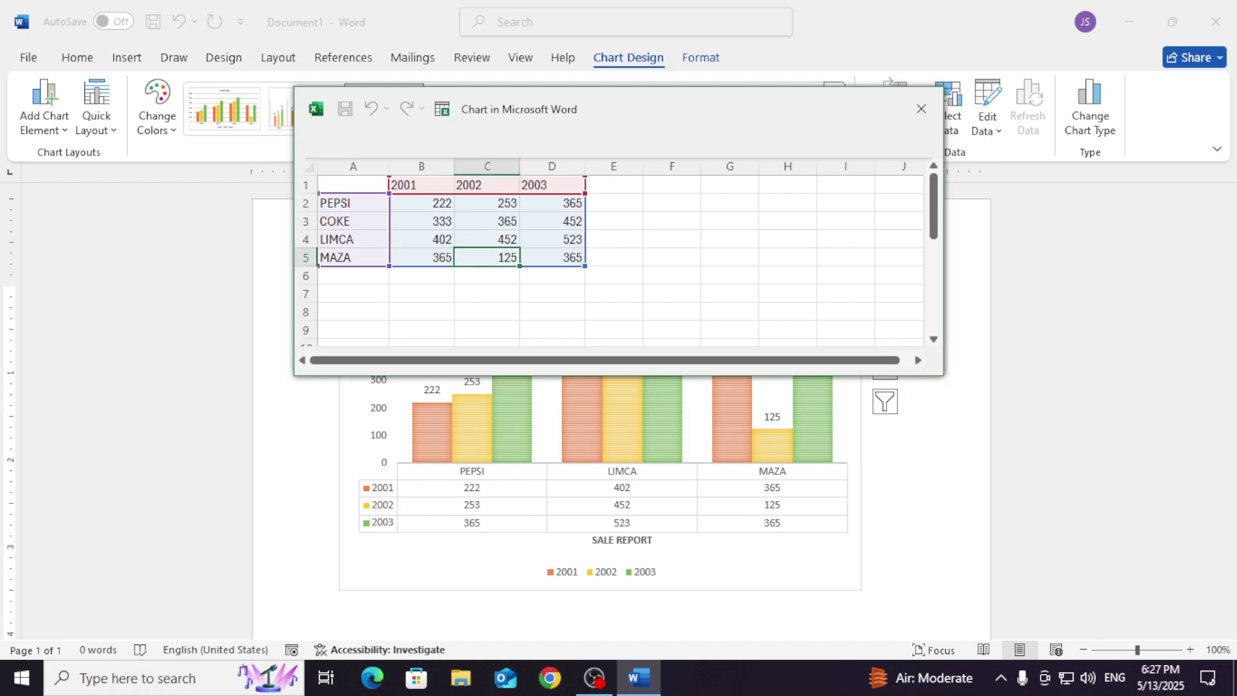
text(654)
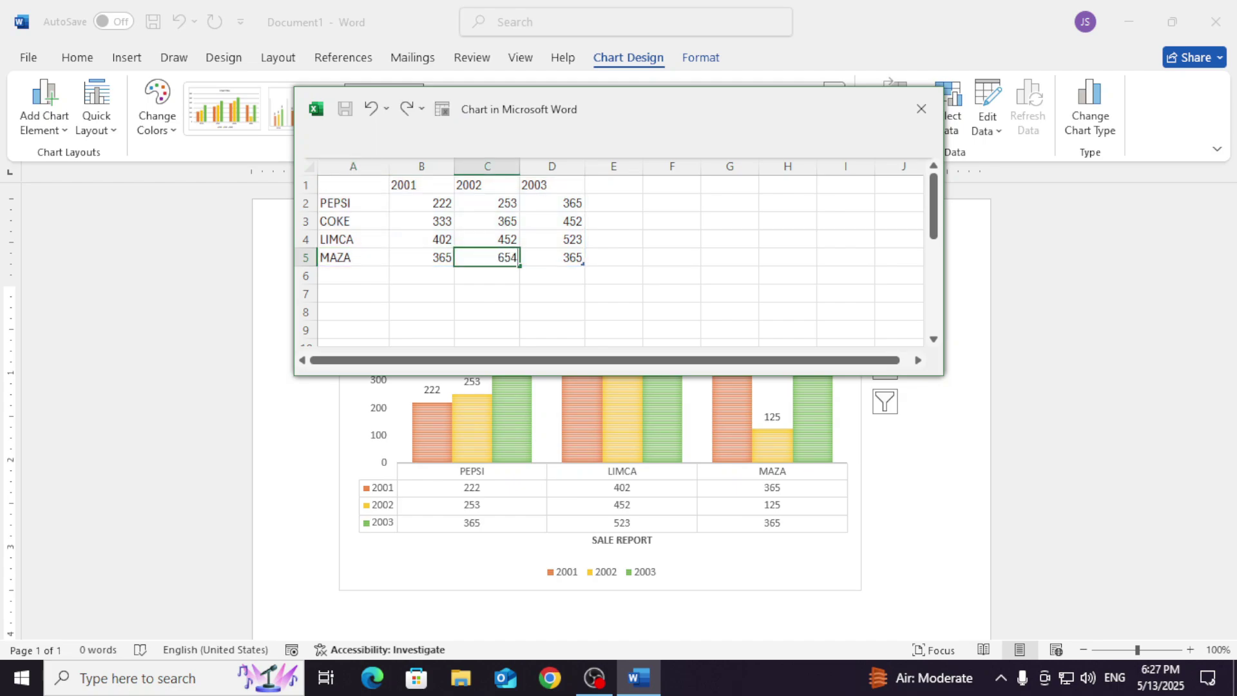
key(Return)
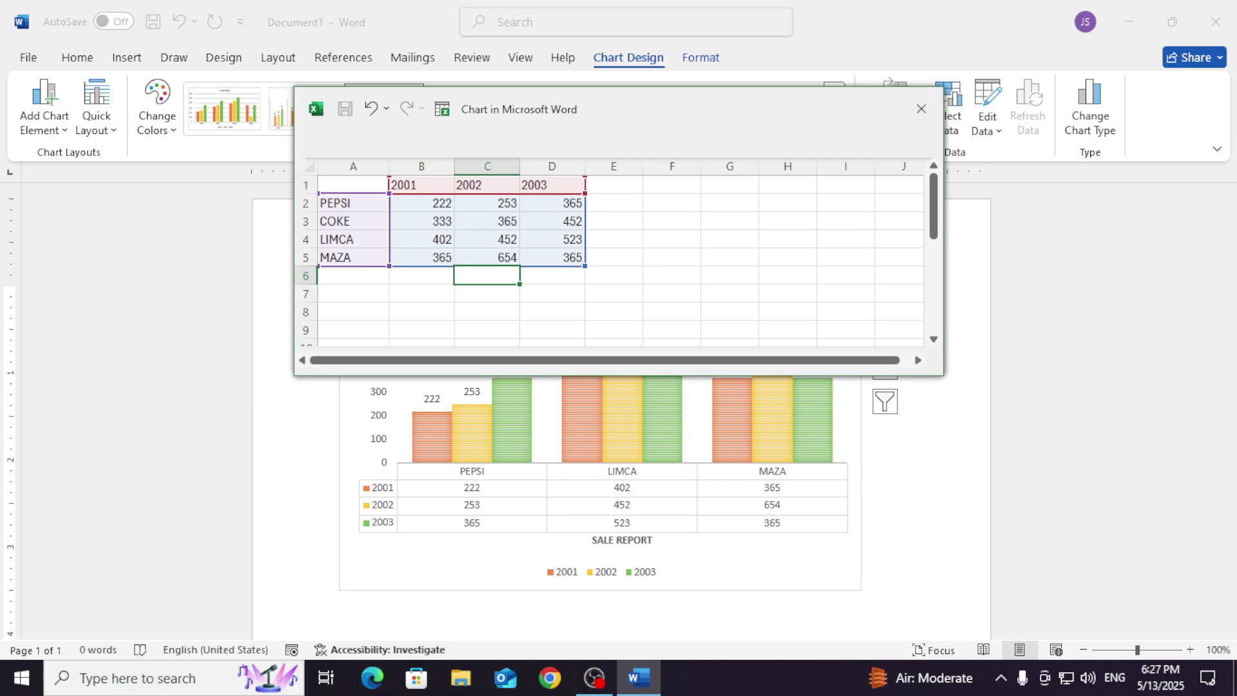
click(921, 109)
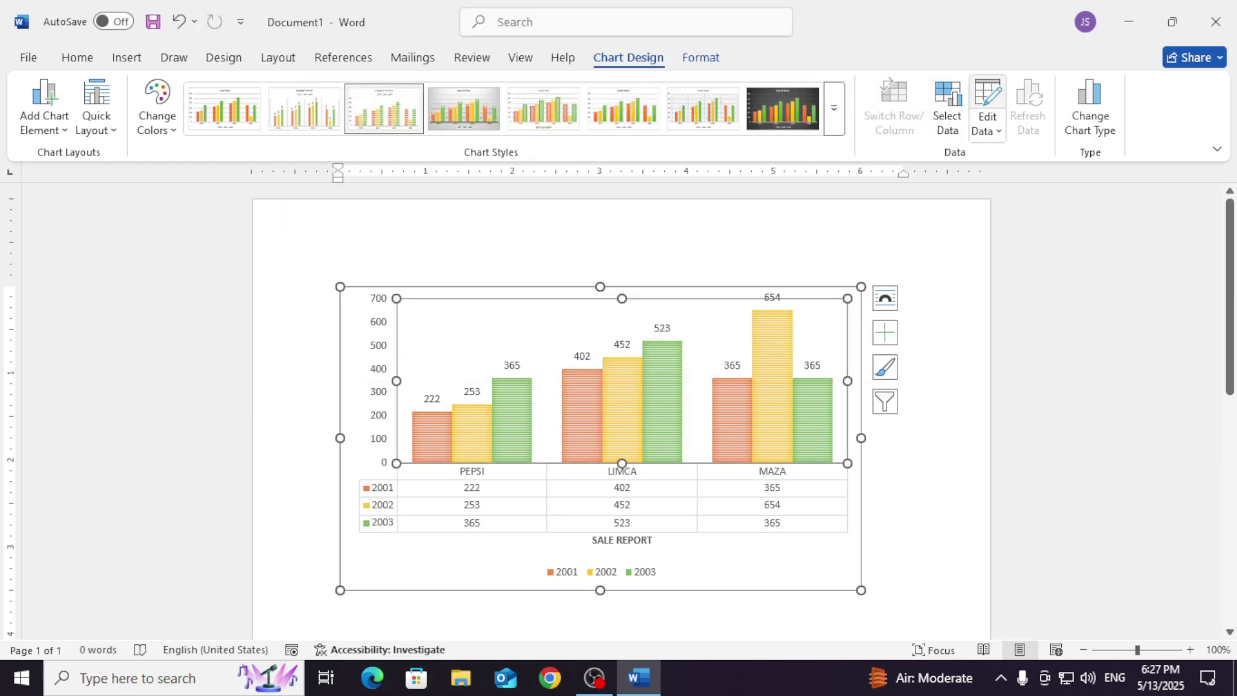
click(988, 96)
drag(815, 102, 866, 242)
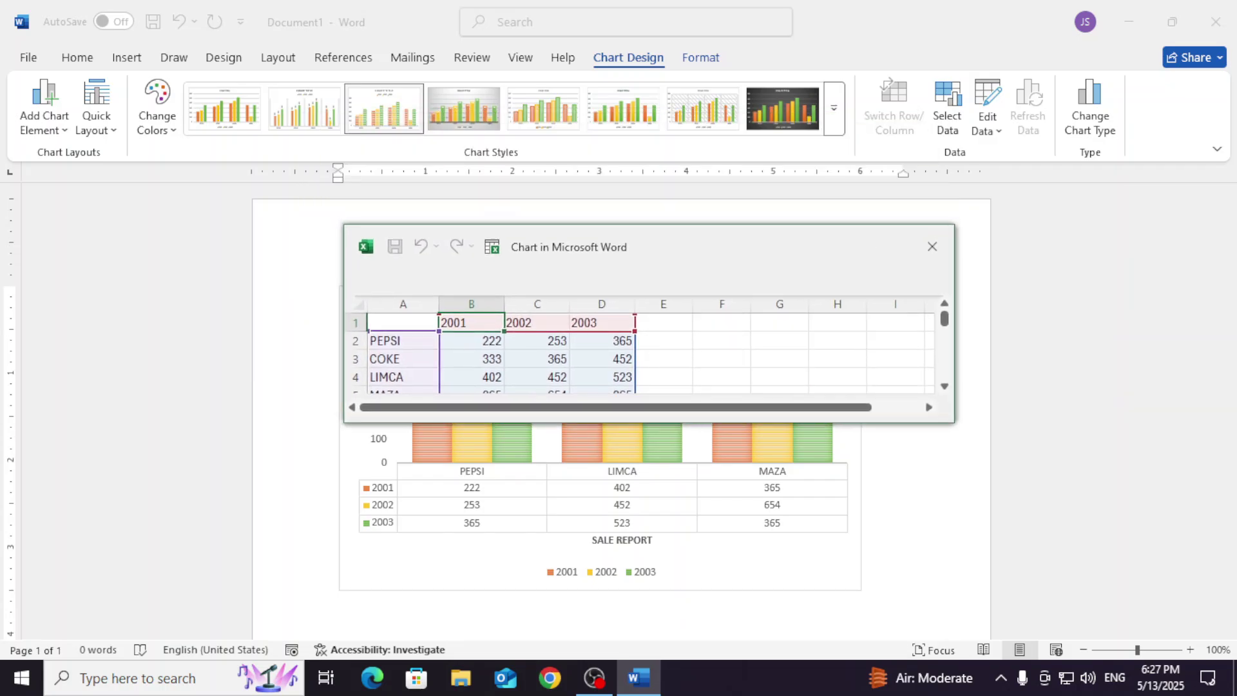
click(933, 247)
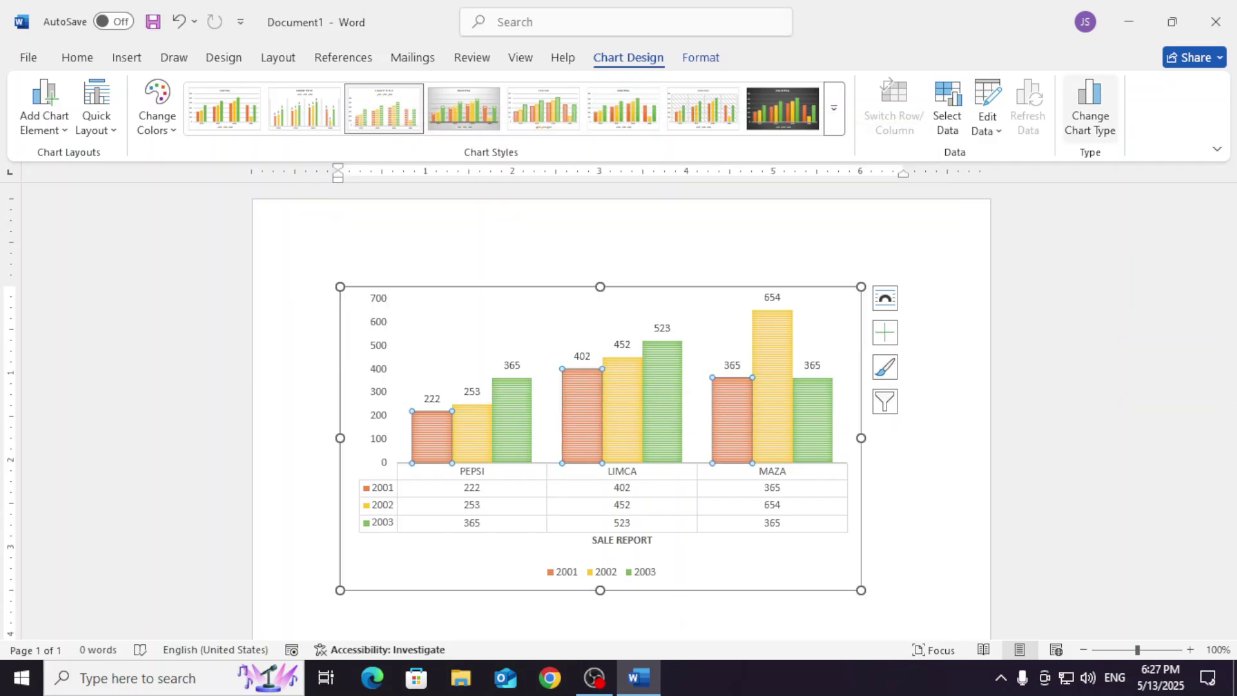
- Change the chart to the Clustered Column - Line combo, with series 2003 as the line and no secondary axis
click(1090, 103)
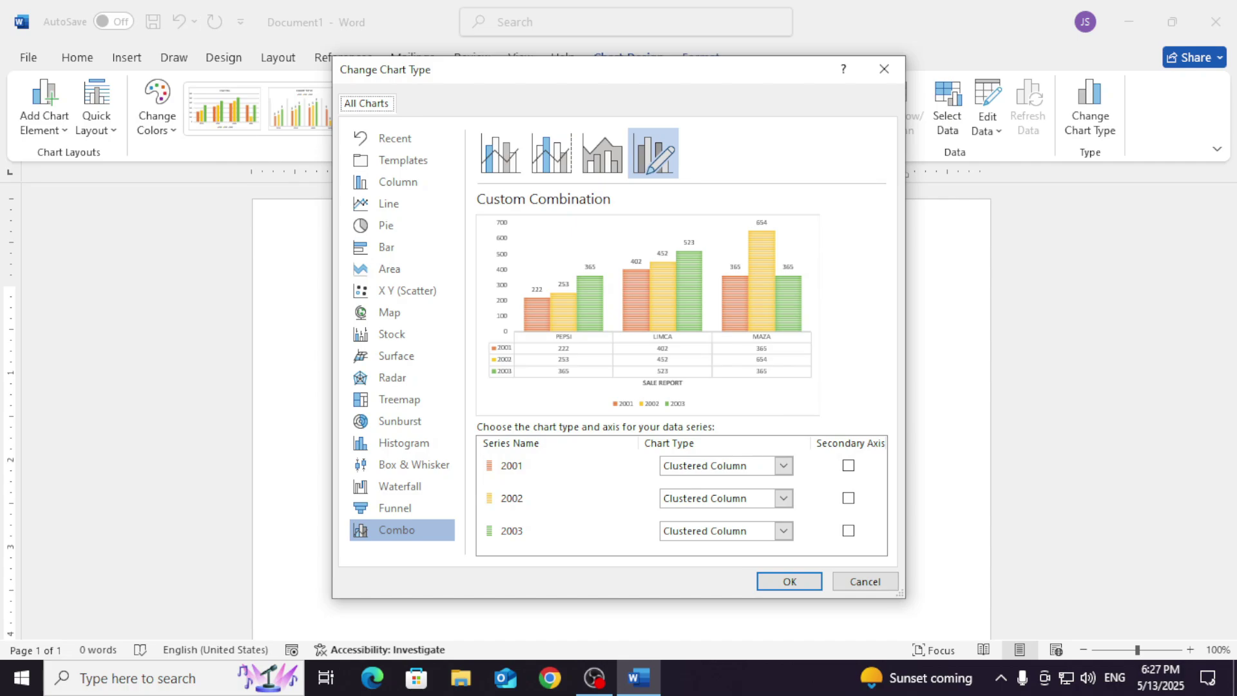
click(602, 154)
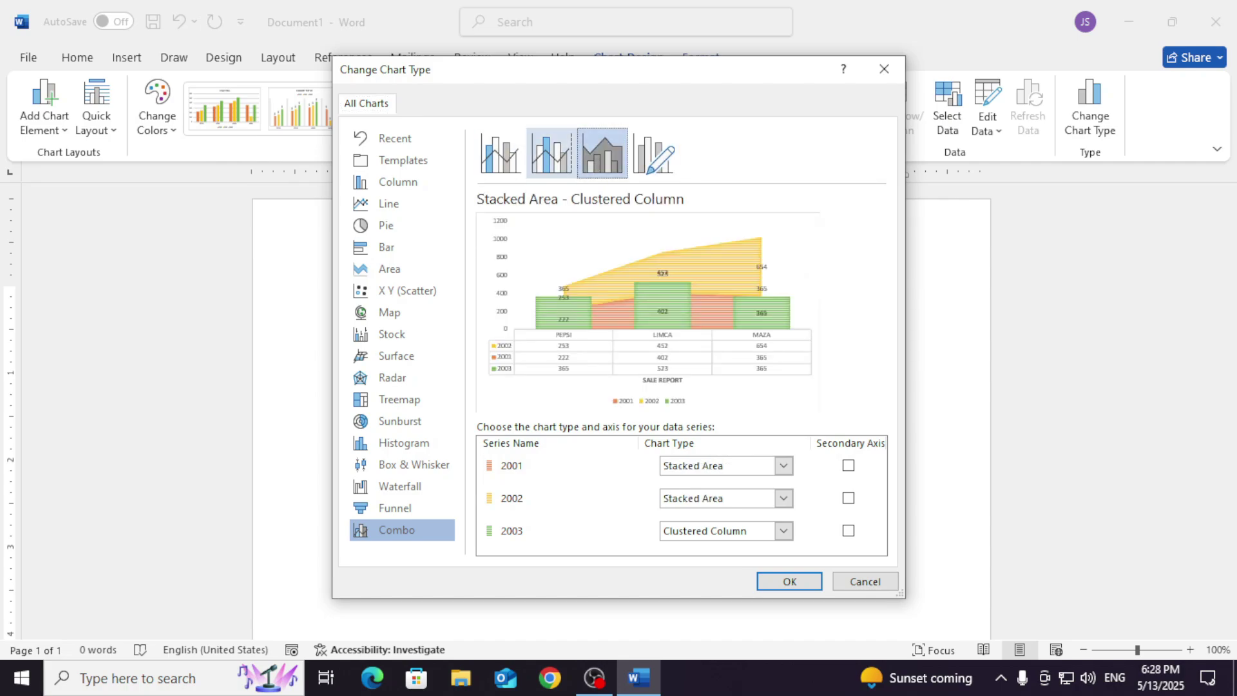
click(552, 153)
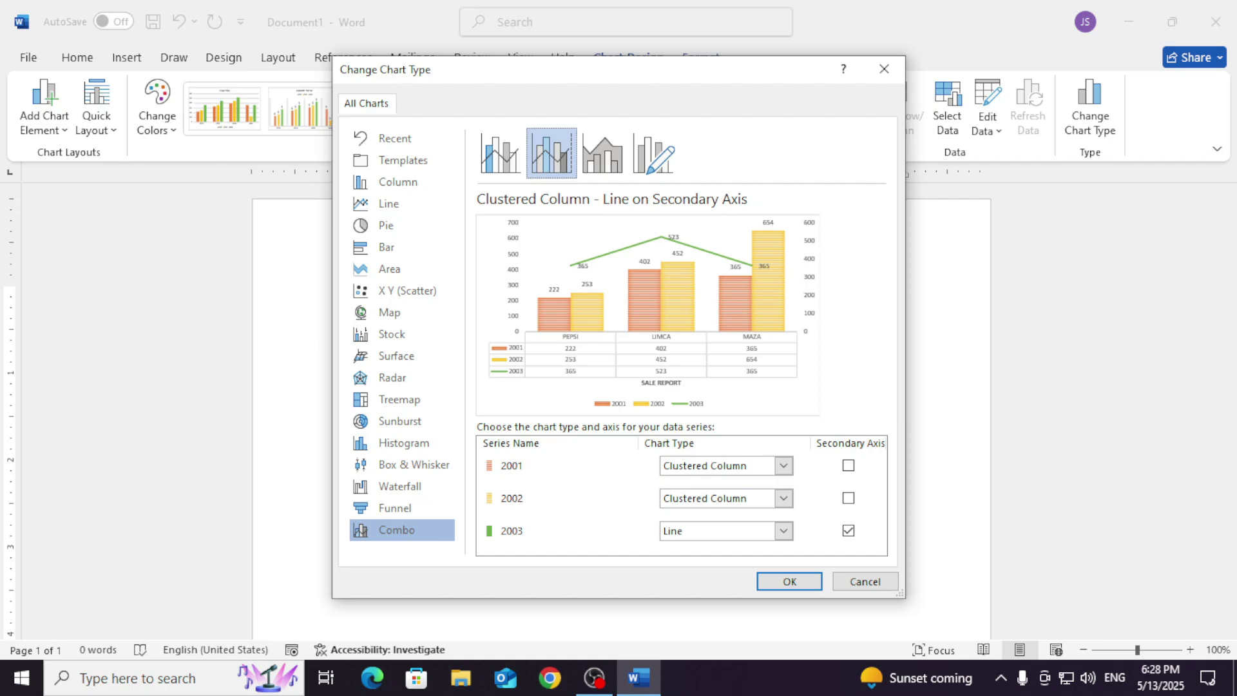
click(500, 153)
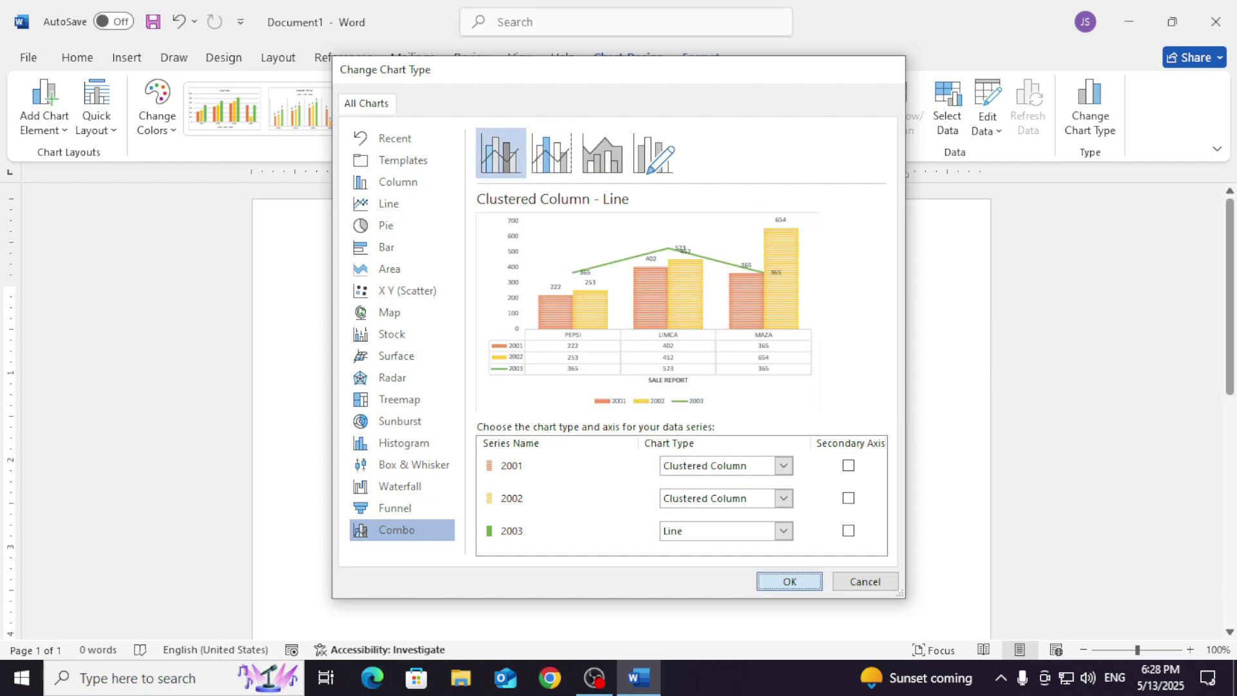
click(789, 581)
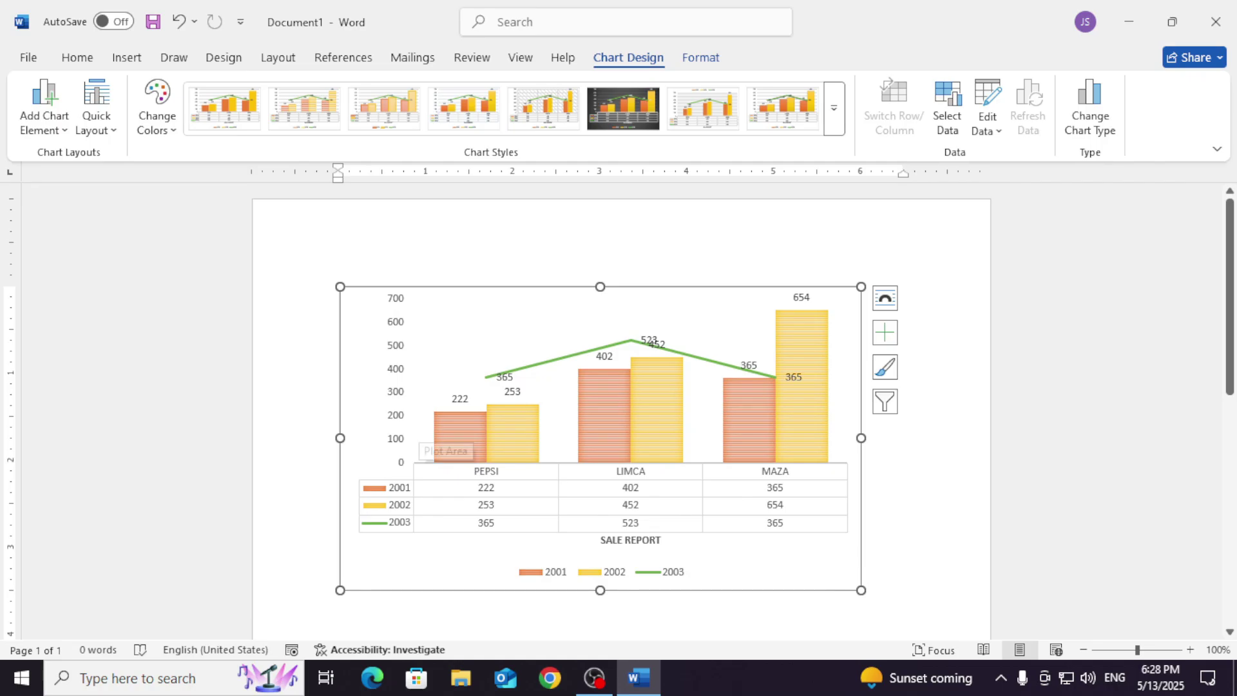
- Try the Stacked Line with Markers chart type on the chart and undo the change
mouse_move(816, 422)
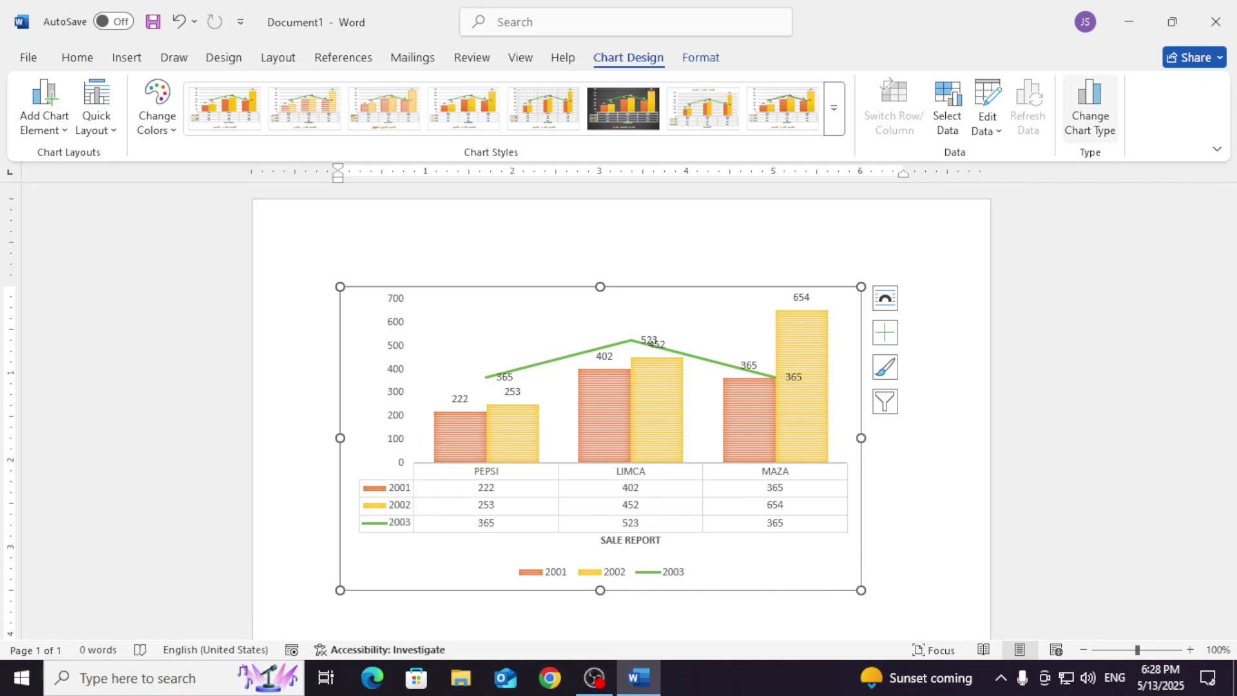
click(1090, 106)
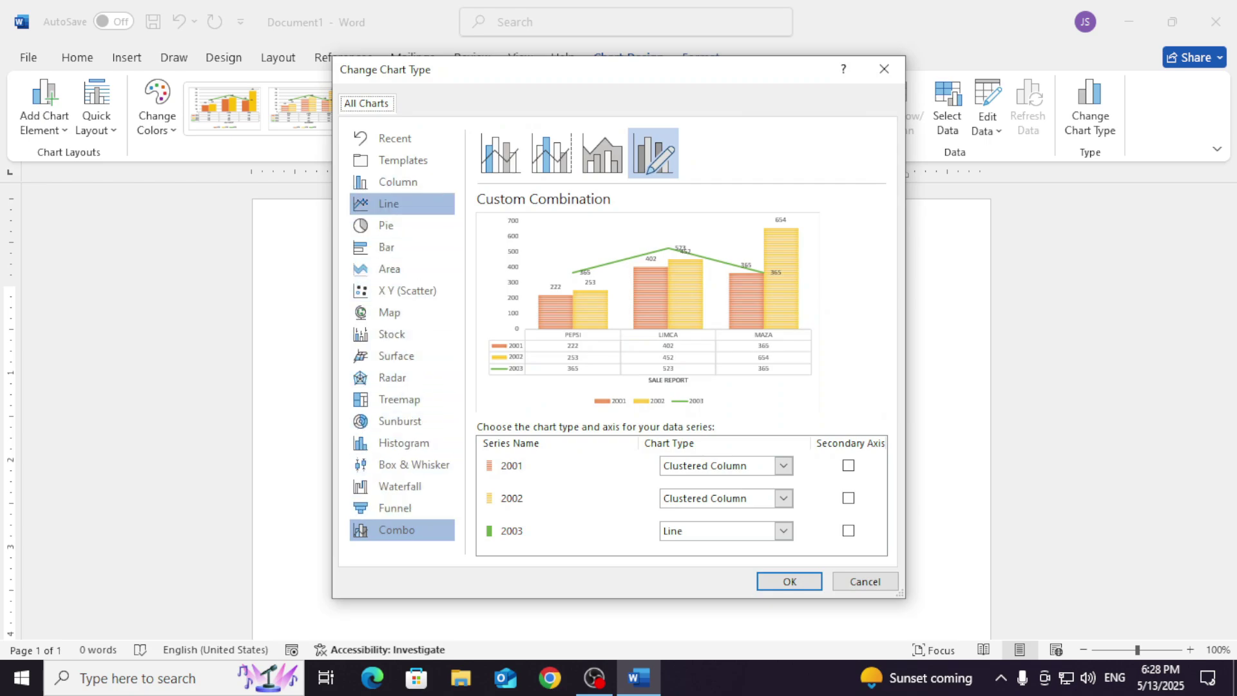
click(388, 204)
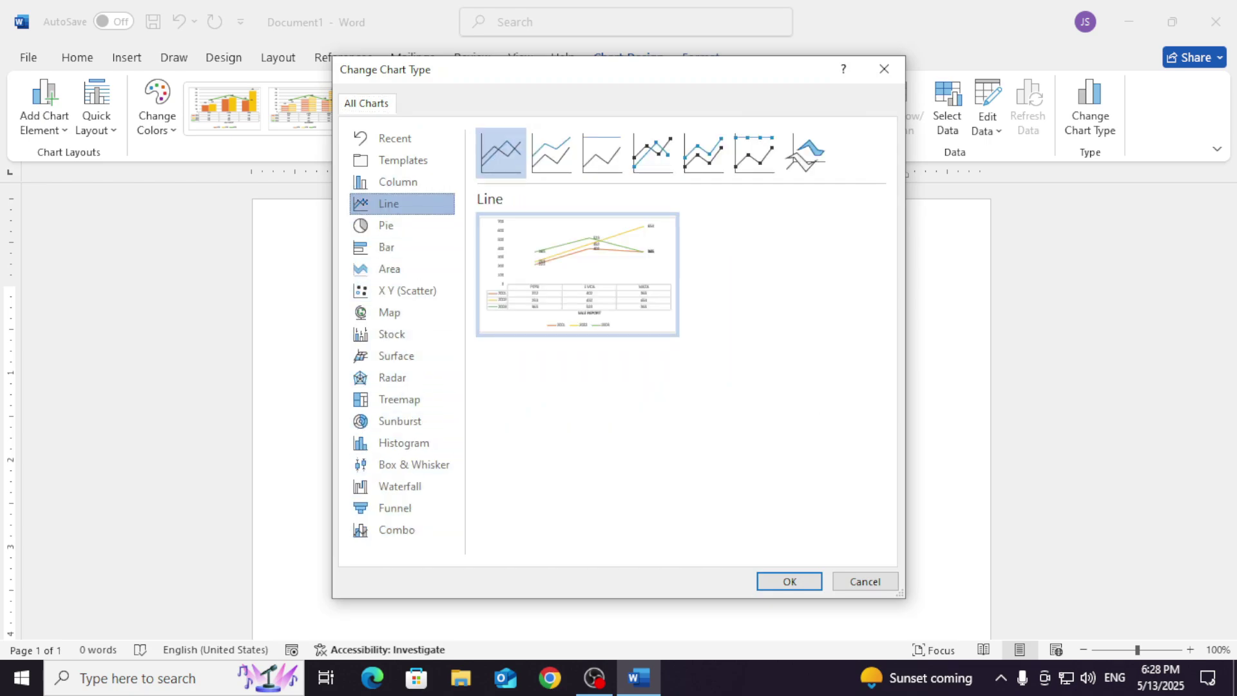
click(386, 225)
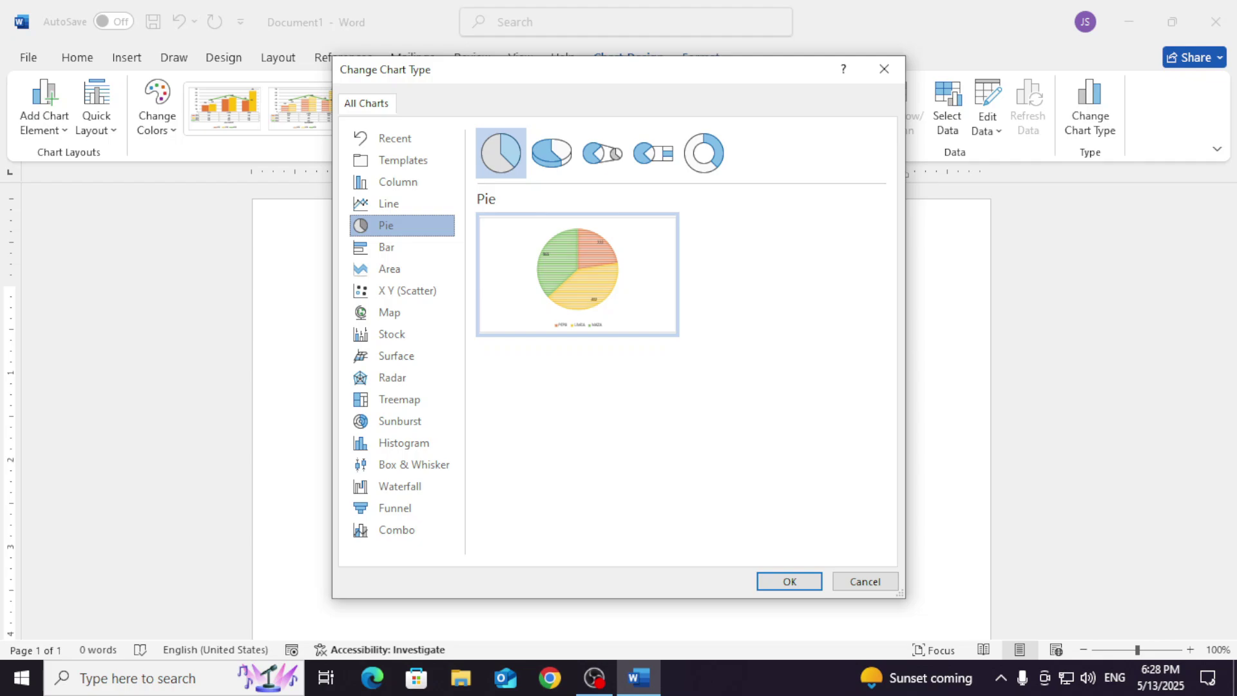
click(389, 204)
click(653, 152)
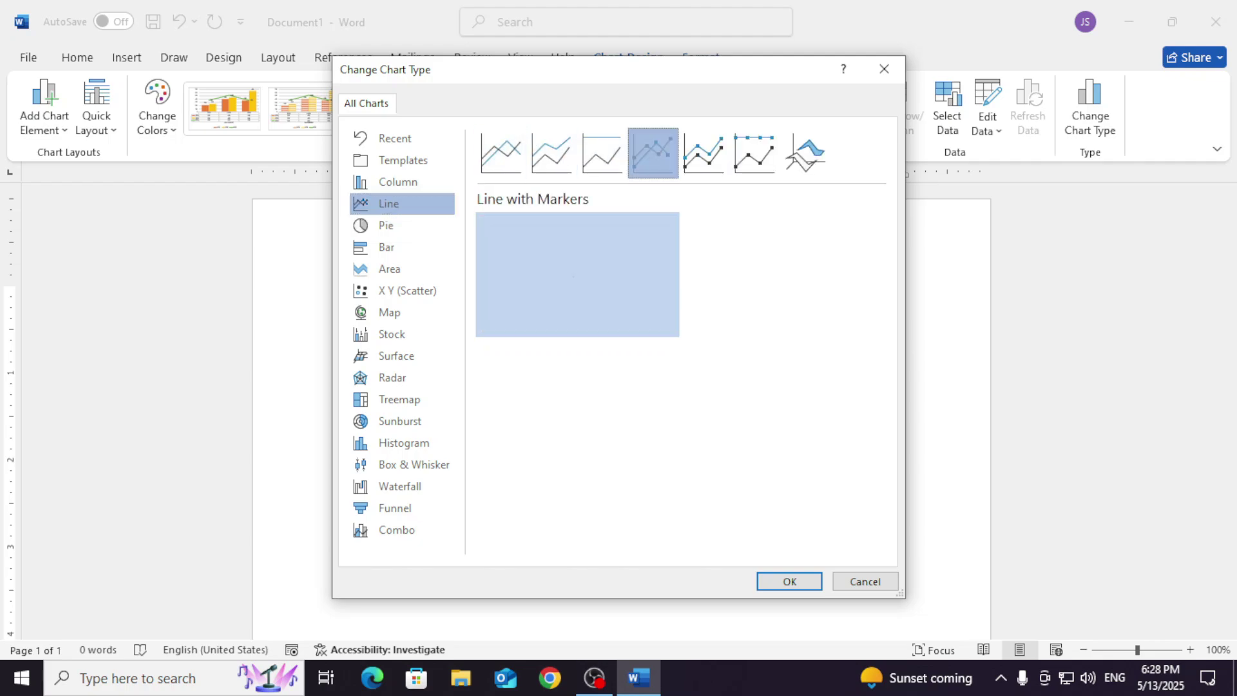
key(Left)
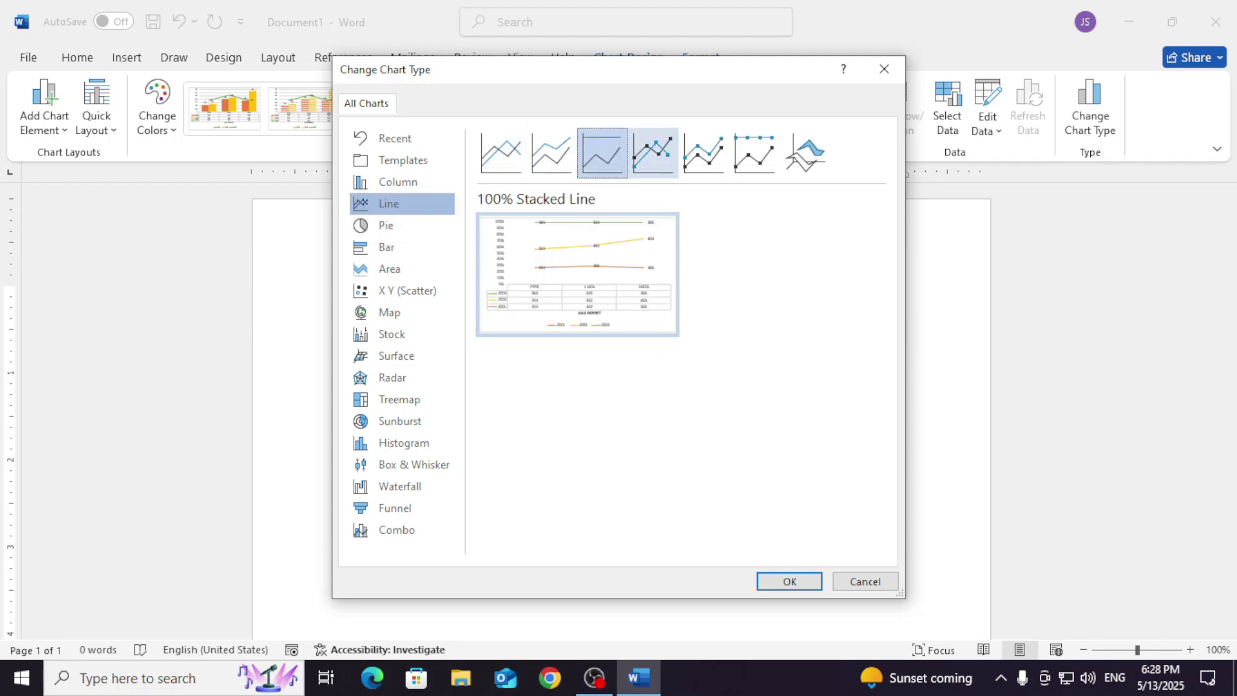
key(Right)
key(Right)
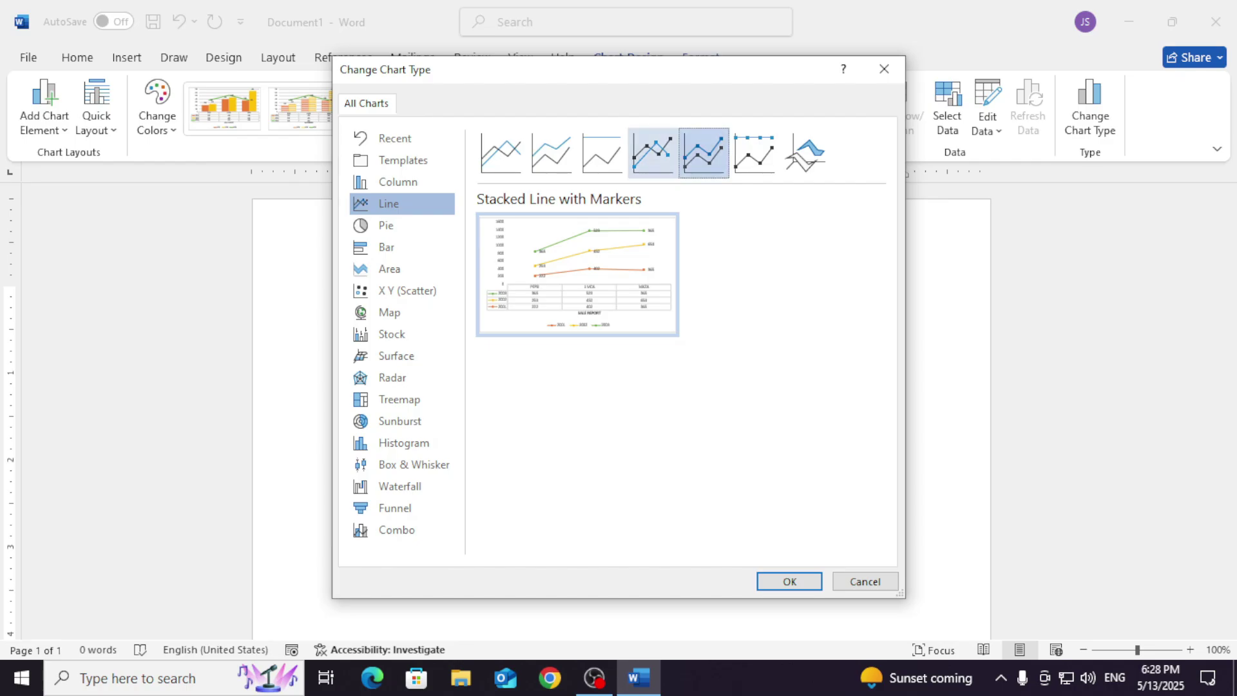
key(Return)
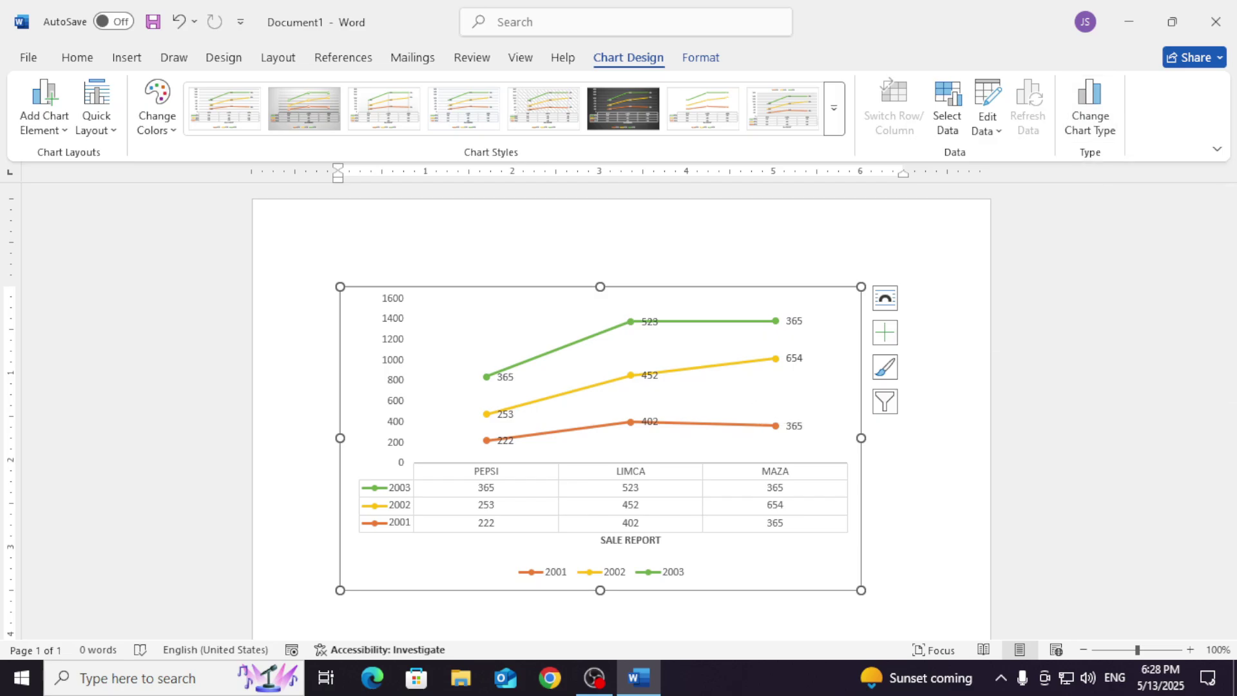
key(ctrl+z)
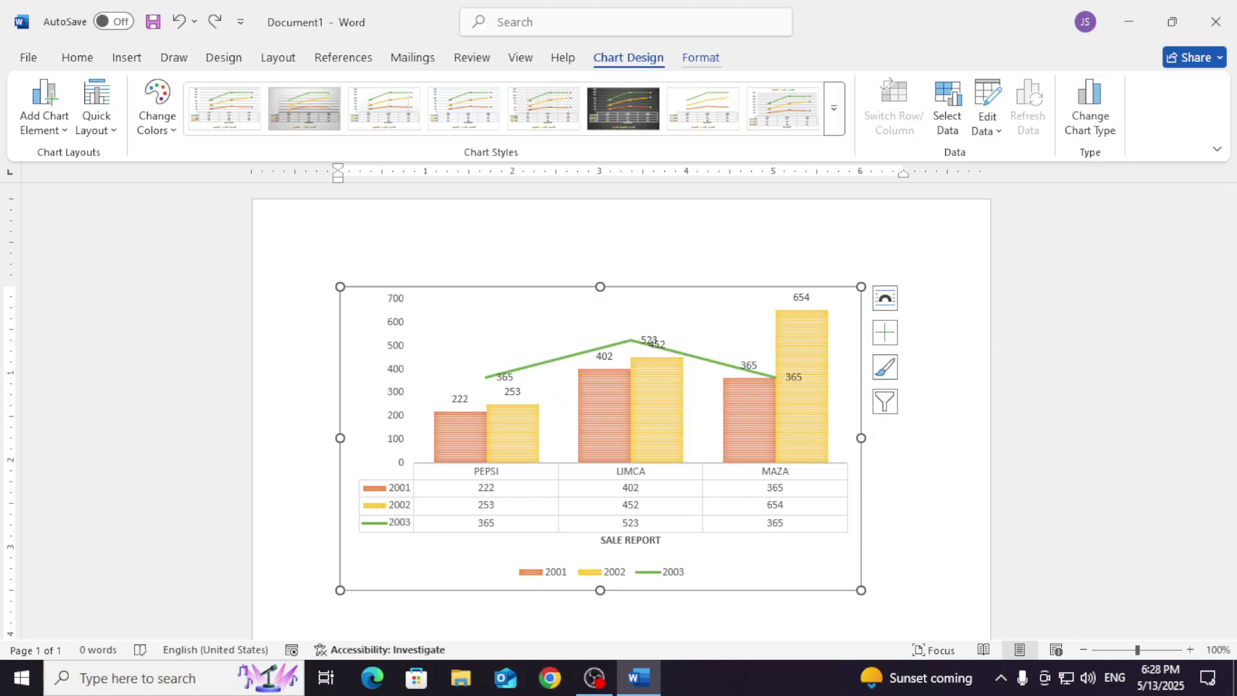
- Fill the chart's 2001 series columns with the blue theme color
click(701, 57)
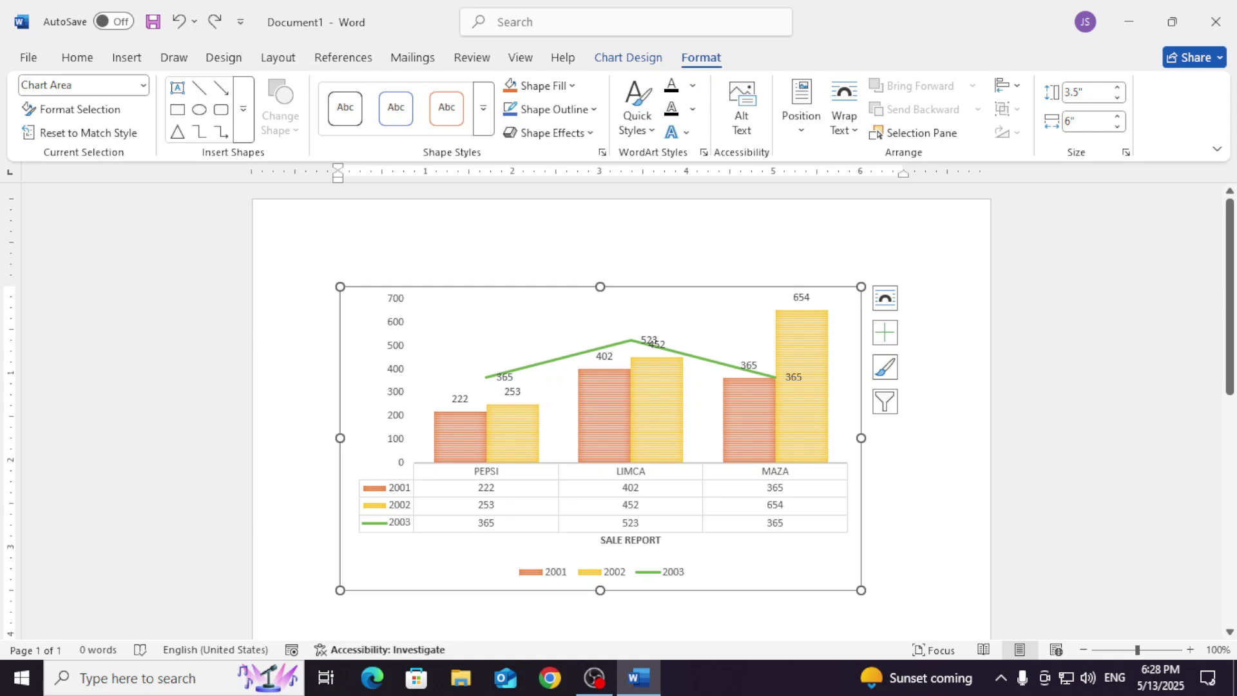
click(607, 413)
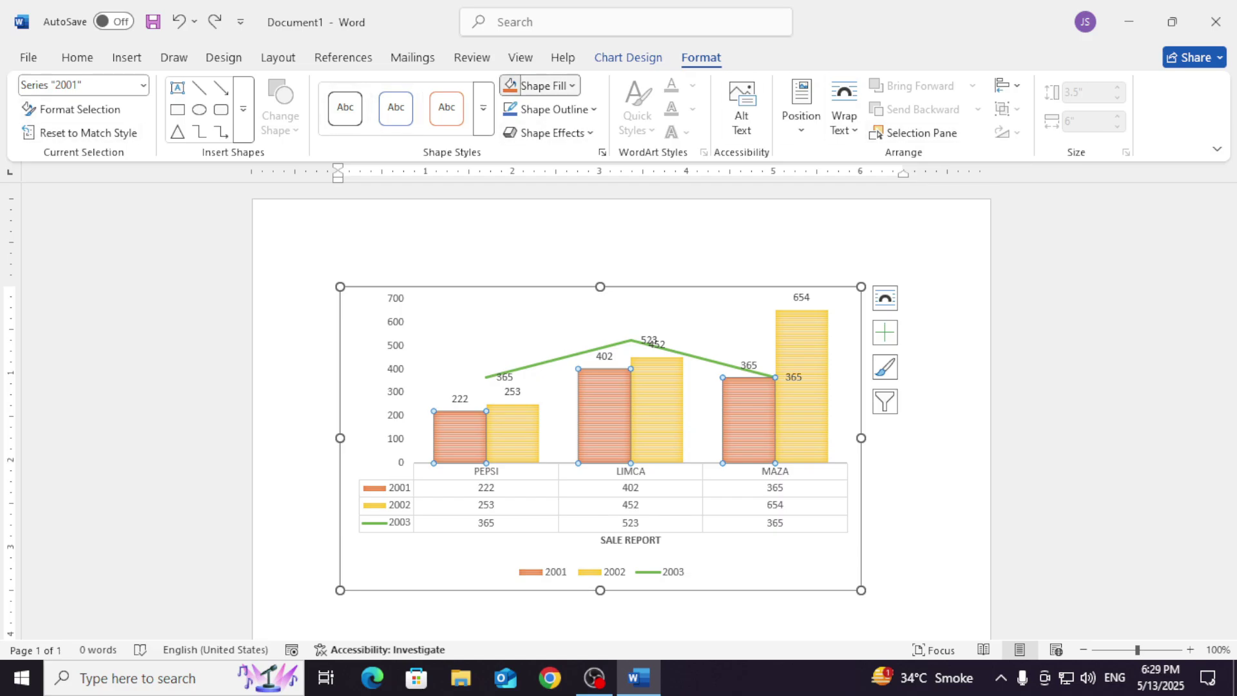
click(548, 86)
click(615, 176)
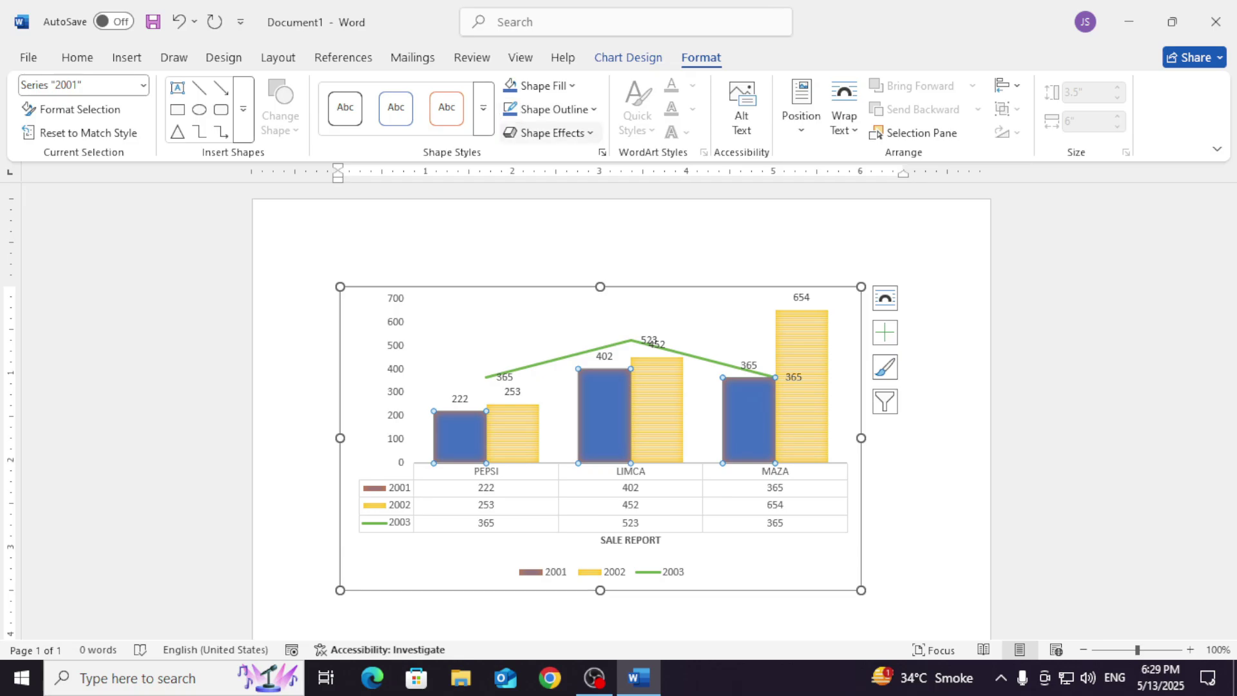
- Fill the chart's plot area with the lightest green theme color
click(767, 374)
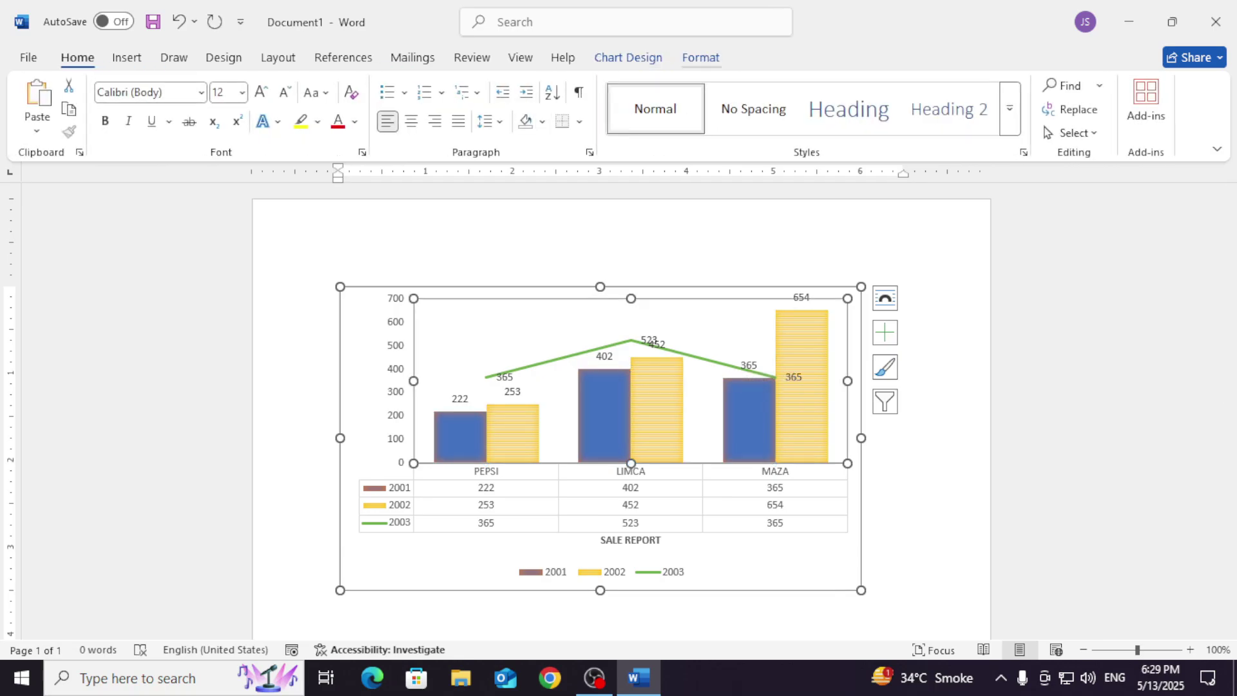
click(700, 58)
click(541, 85)
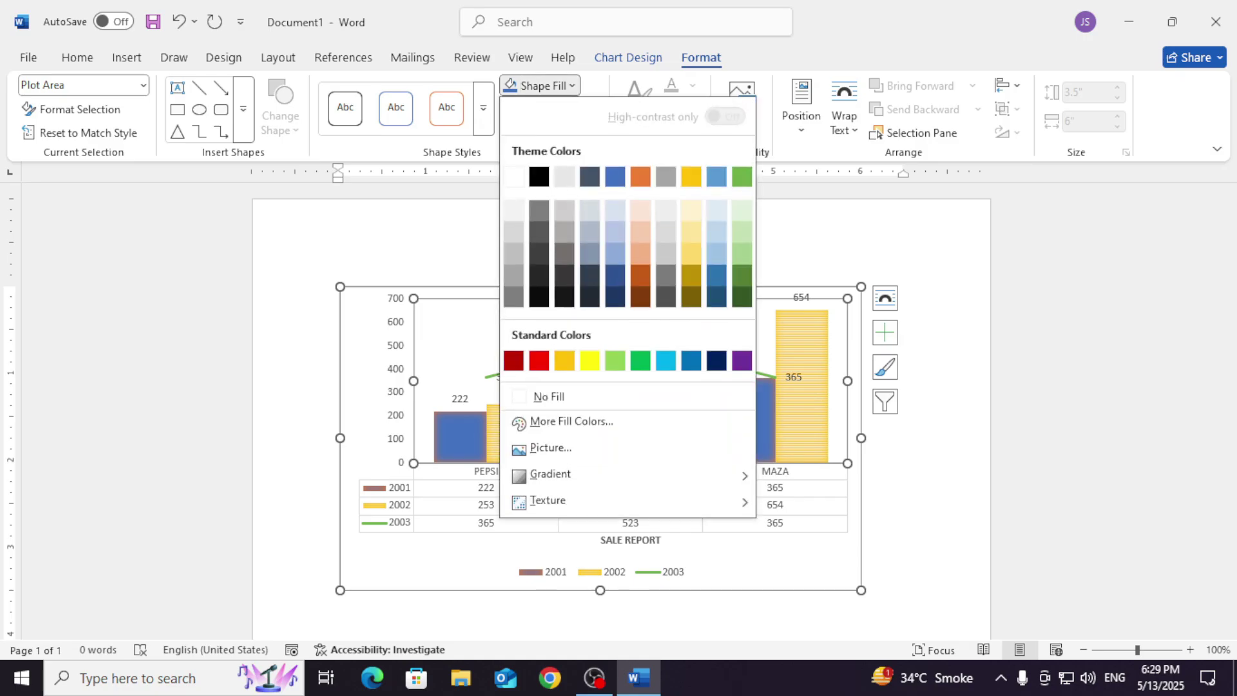
click(742, 210)
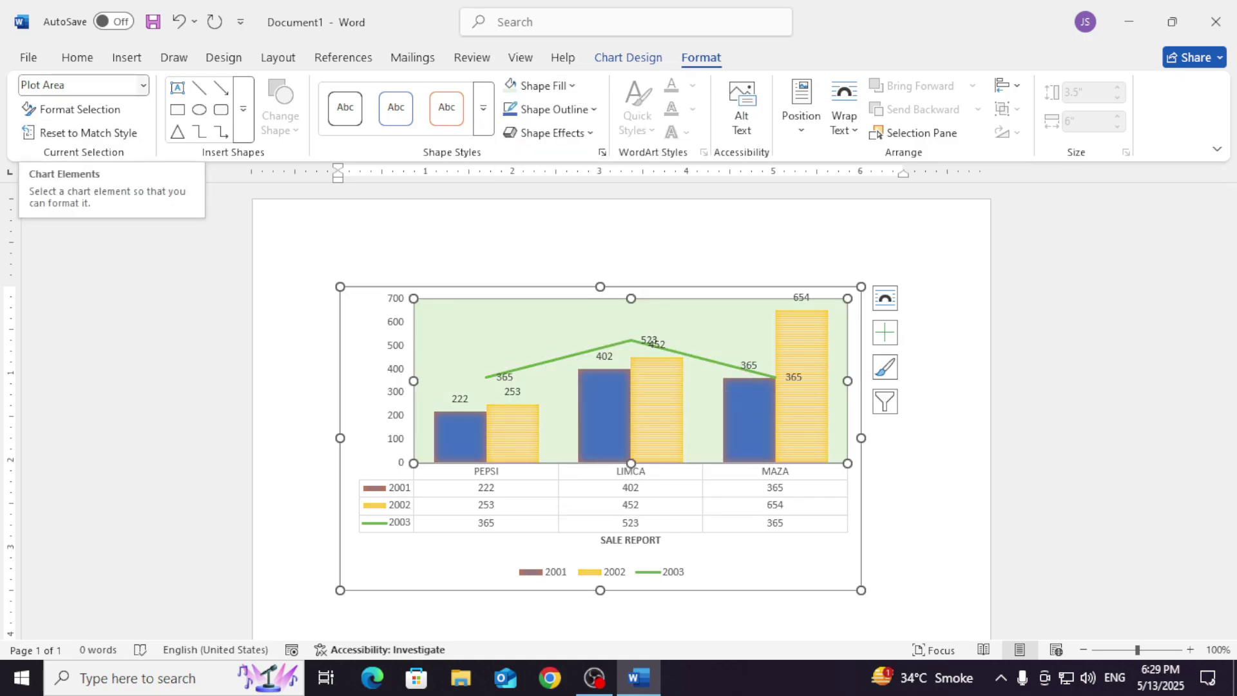
click(143, 84)
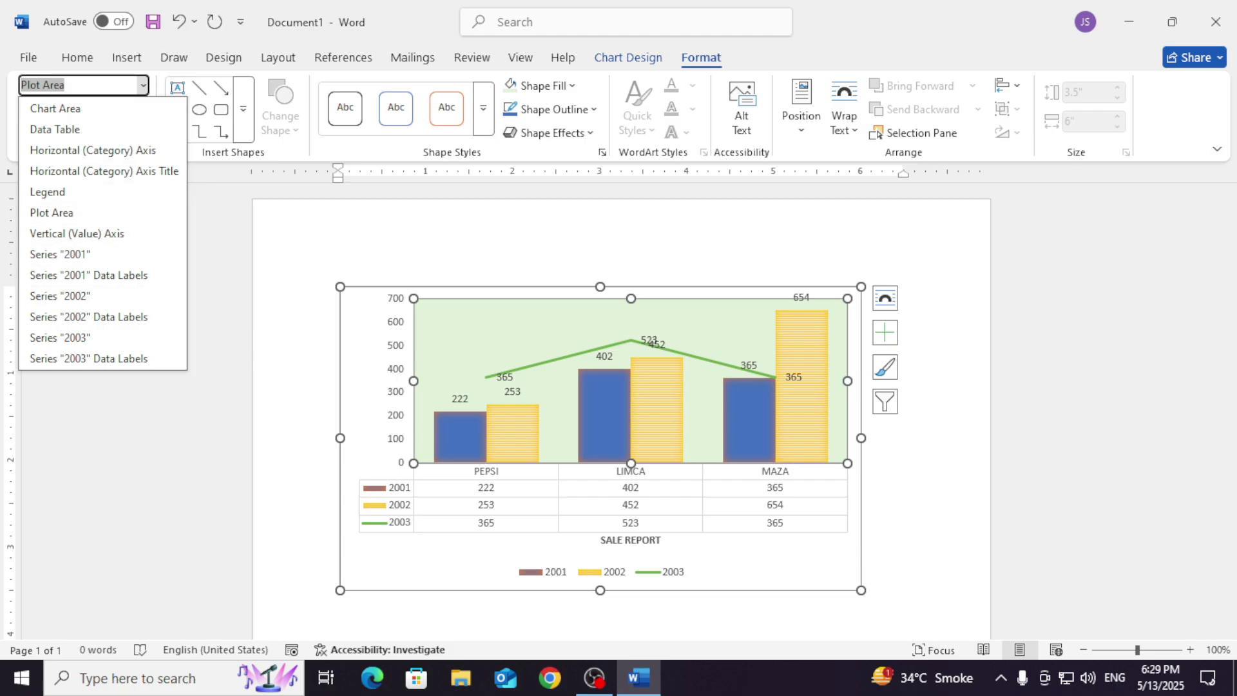
click(451, 238)
click(628, 58)
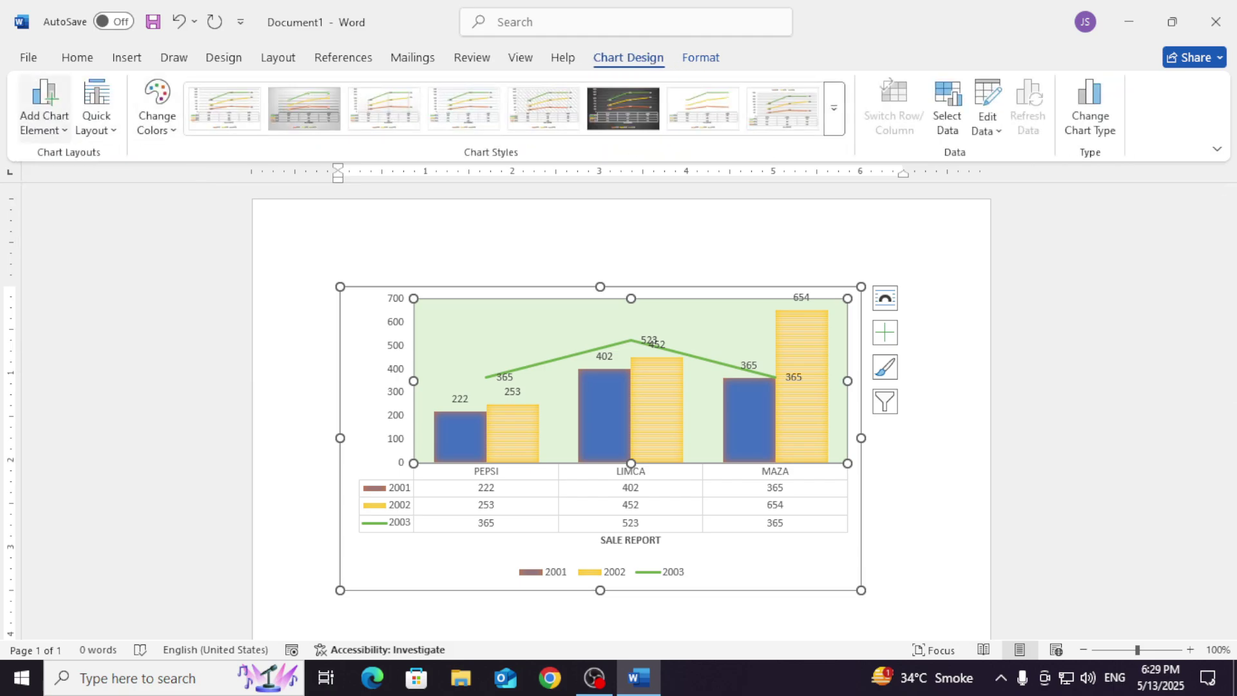
click(700, 58)
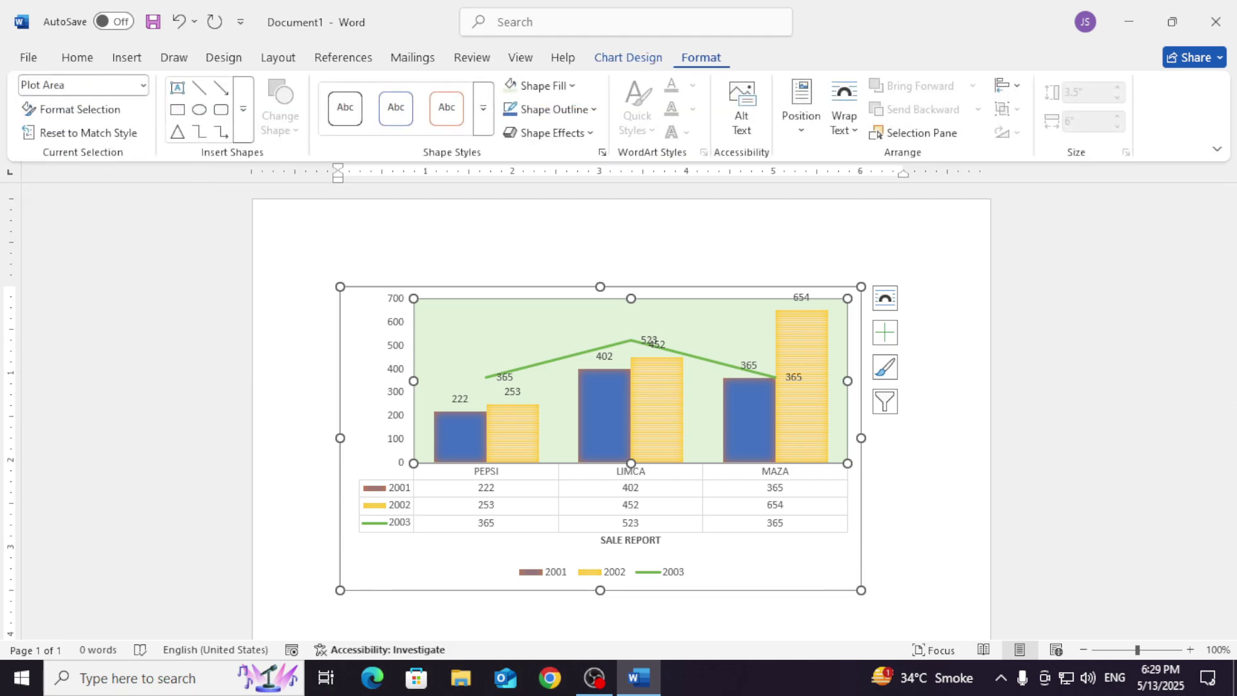
mouse_move(751, 399)
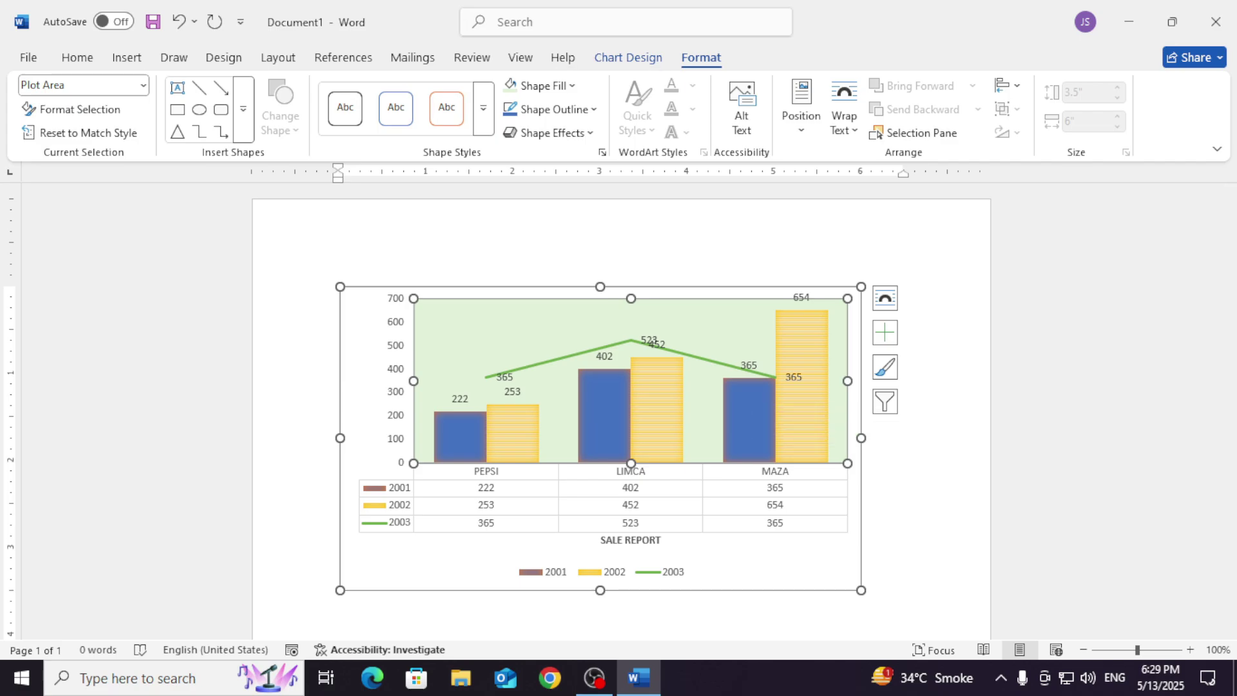
- Try to insert a basic Pie chart in the blank area below the existing chart
click(127, 57)
click(357, 109)
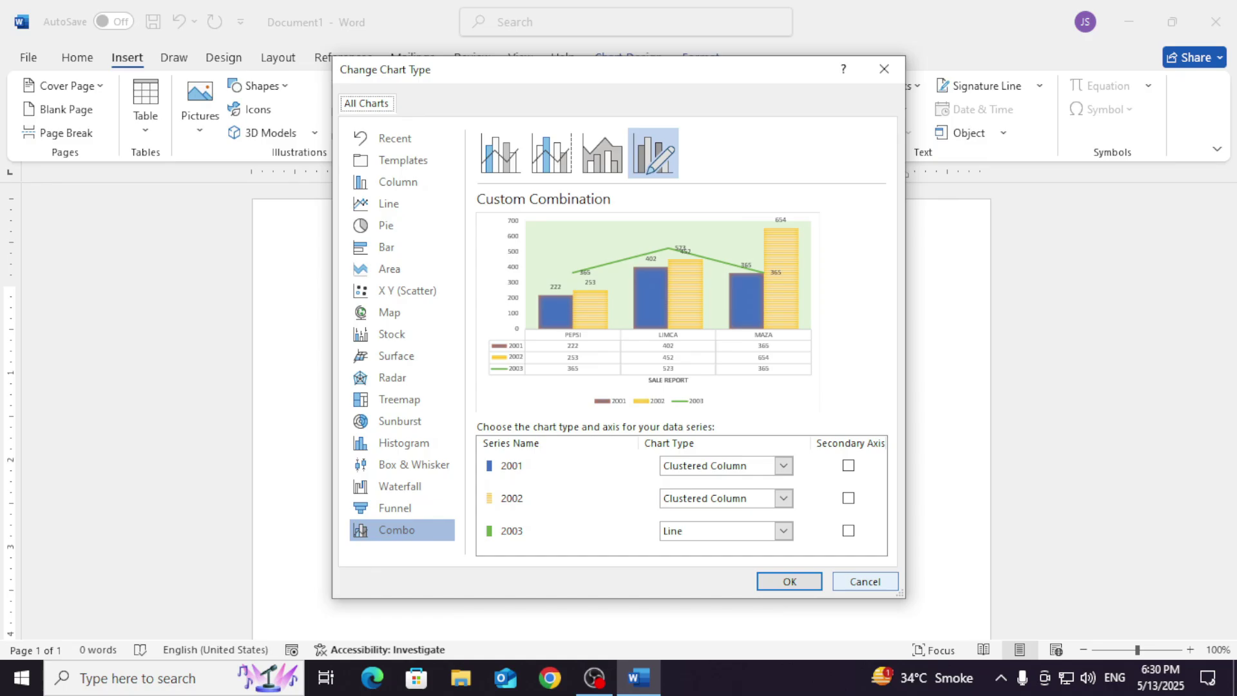
click(789, 581)
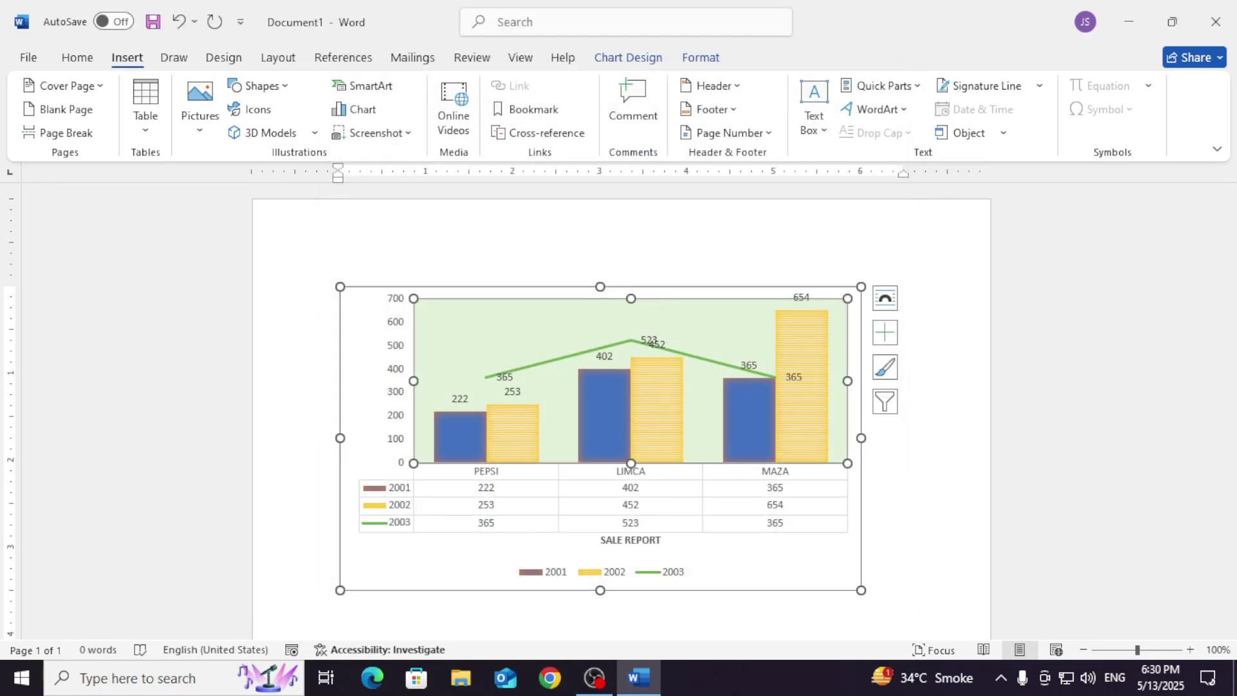
scroll(599, 418, down, 3)
double_click(385, 498)
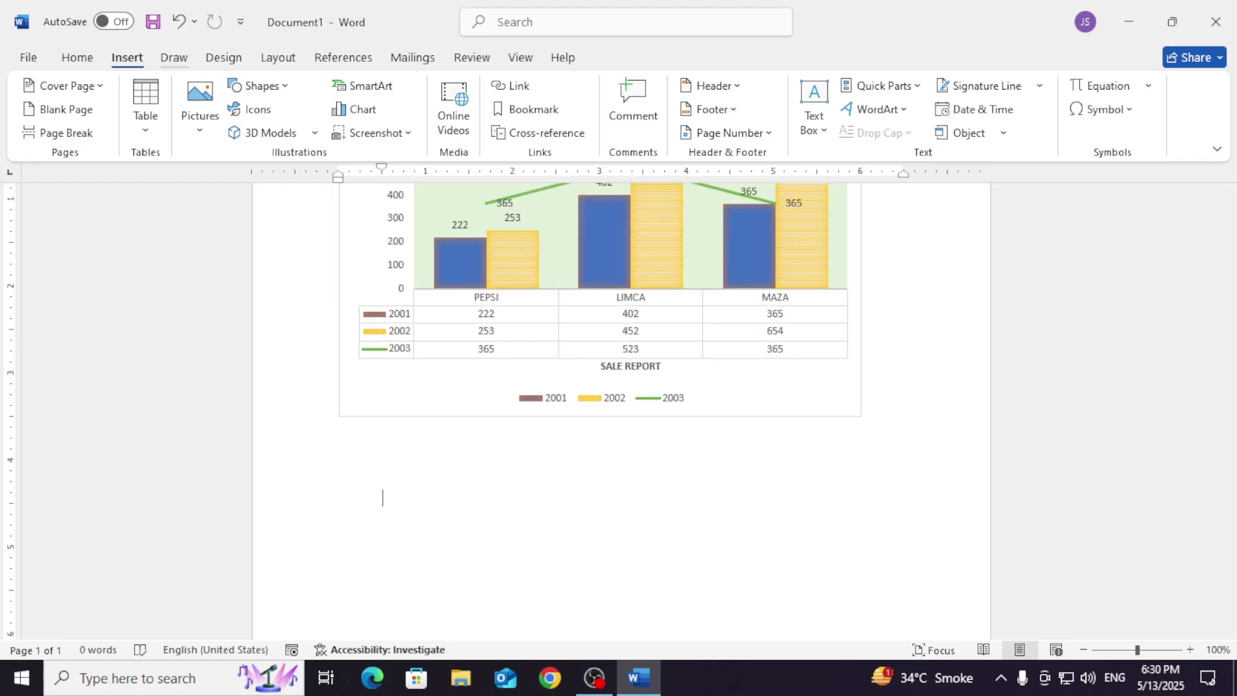
click(357, 109)
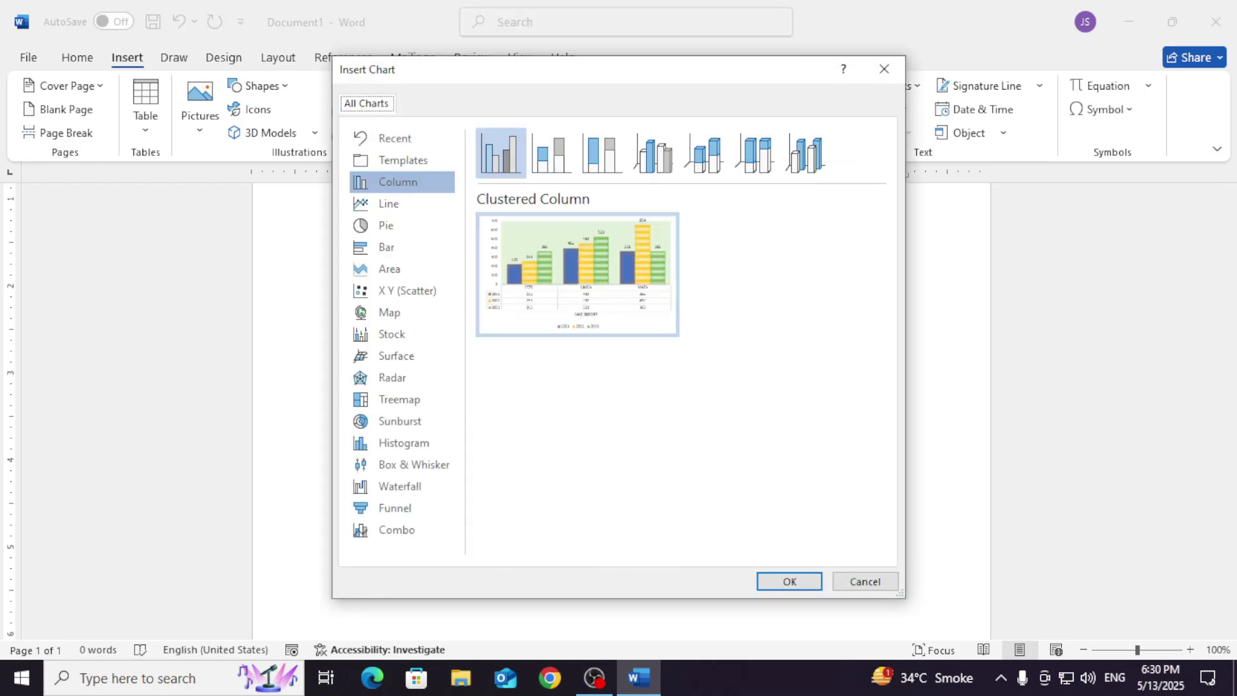
click(385, 225)
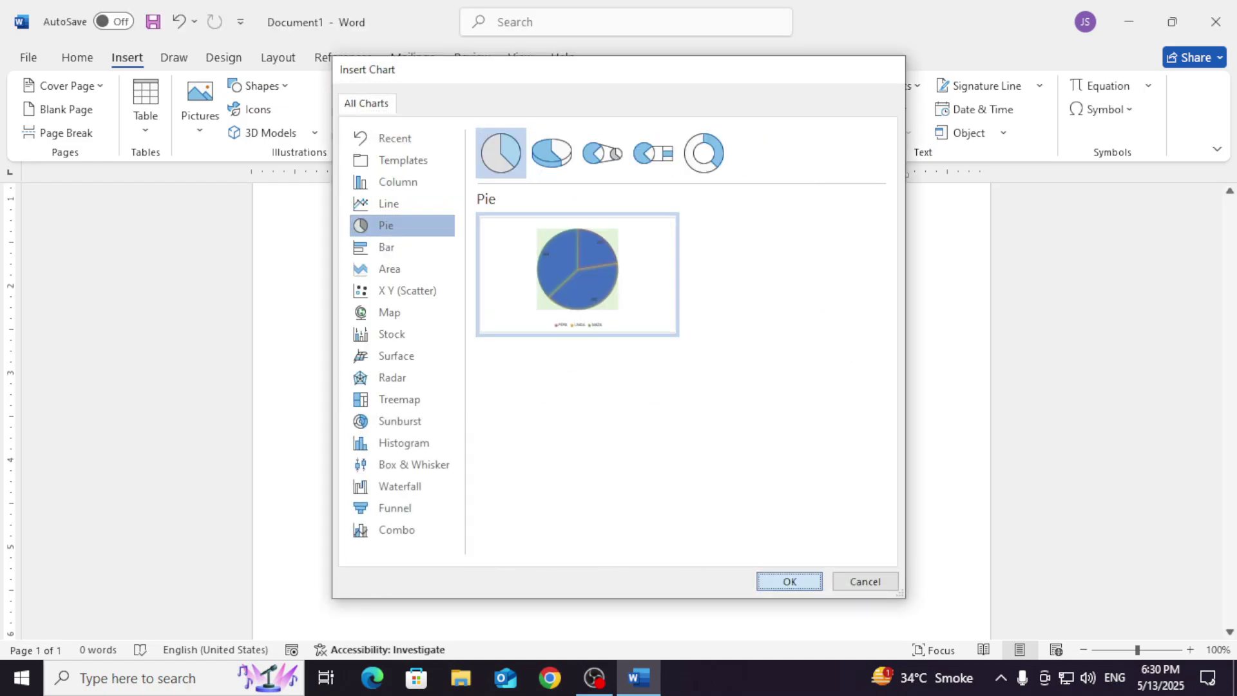
click(789, 581)
scroll(599, 361, up, 2)
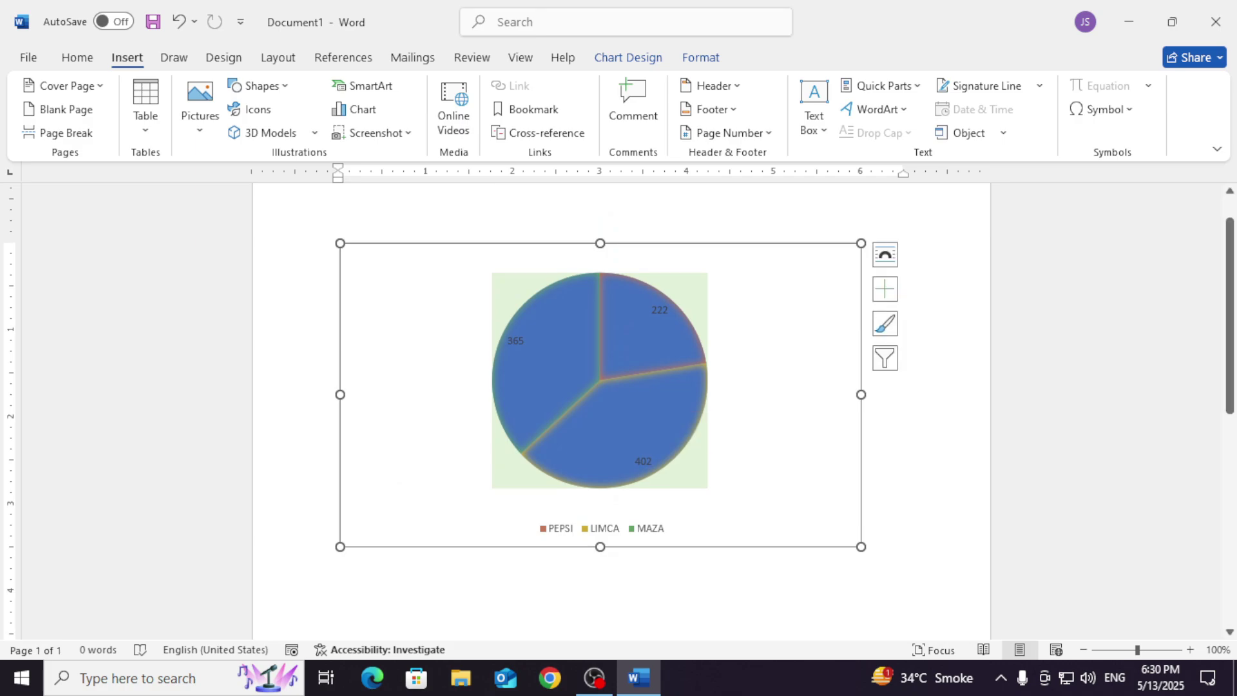
mouse_move(645, 443)
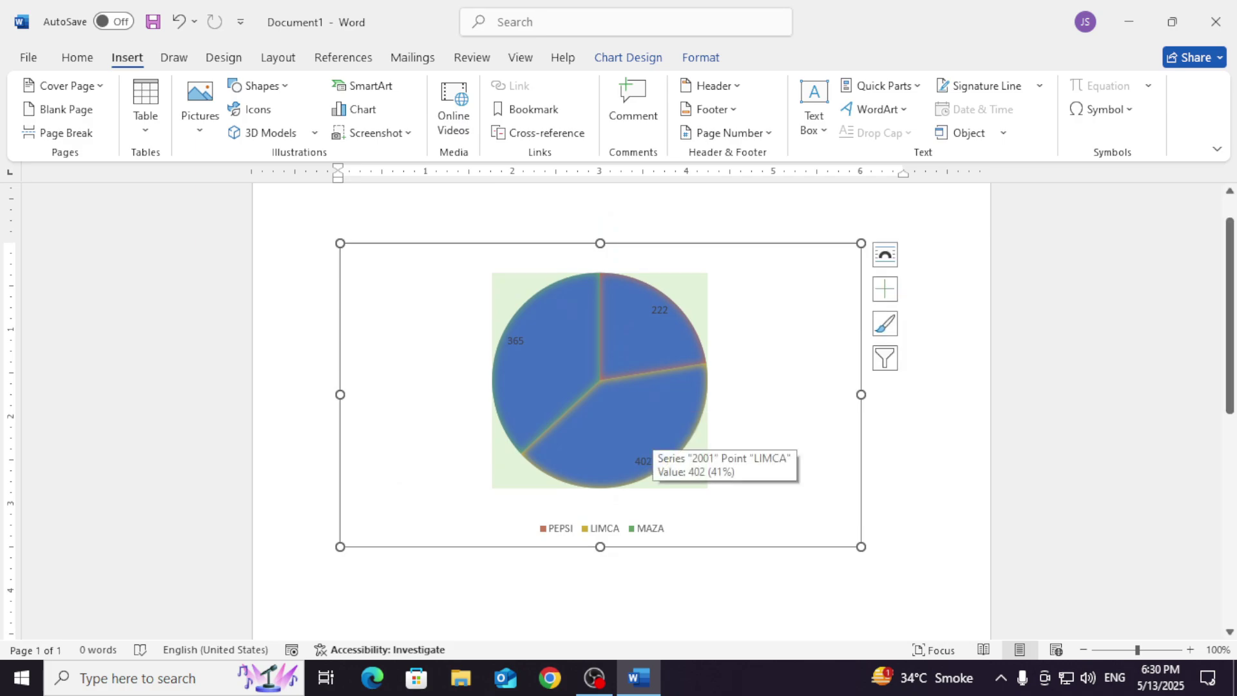